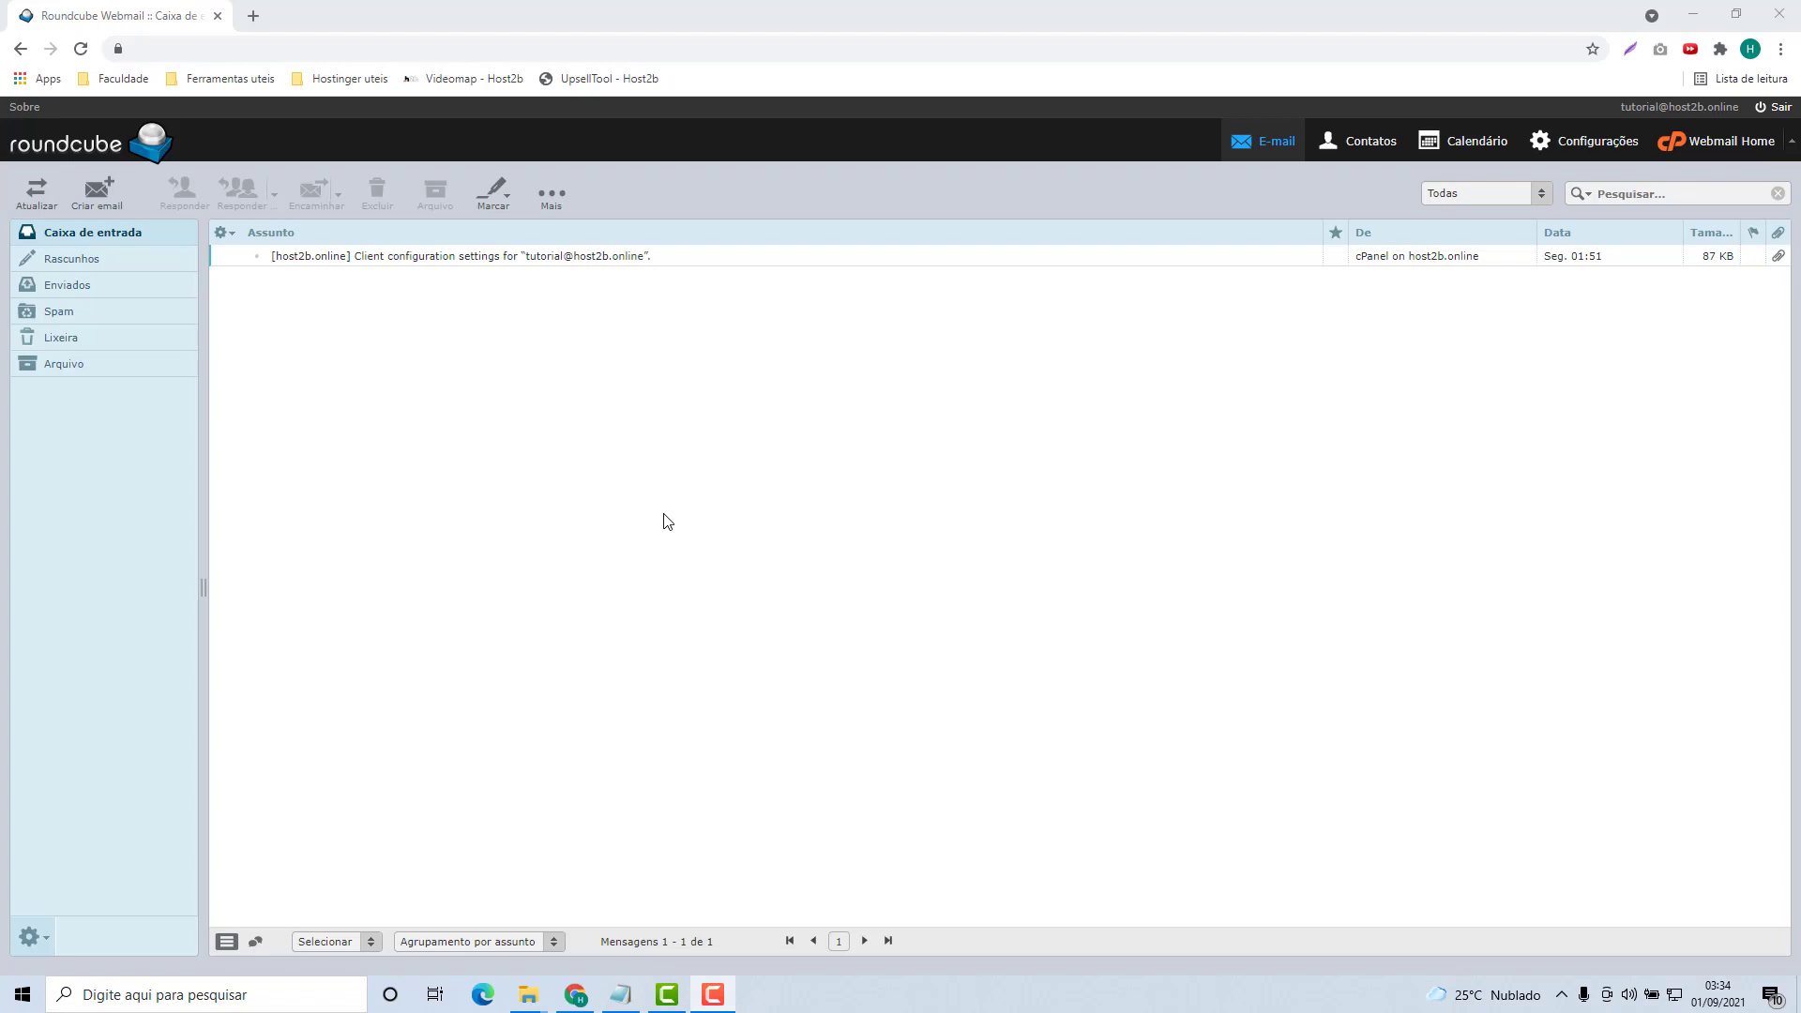
# Open the webmail account's existing identity for editing in the settings.
pyautogui.click(1569, 144)
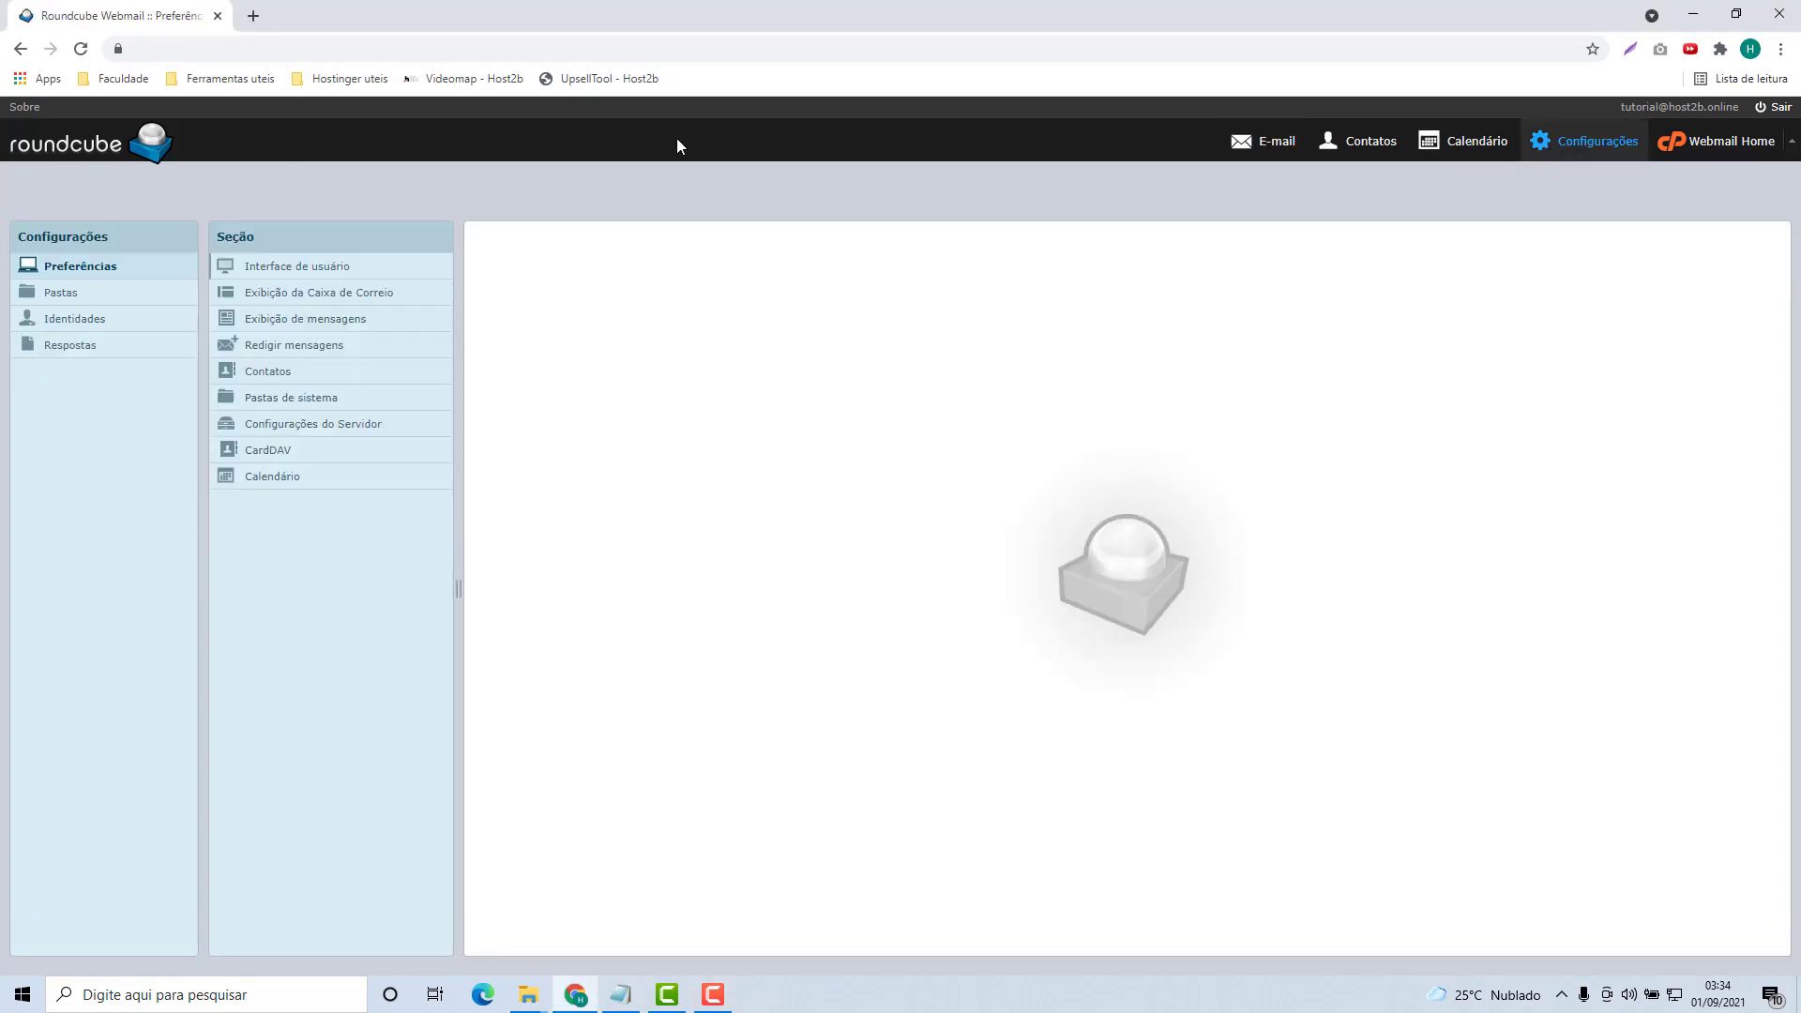
pyautogui.click(61, 319)
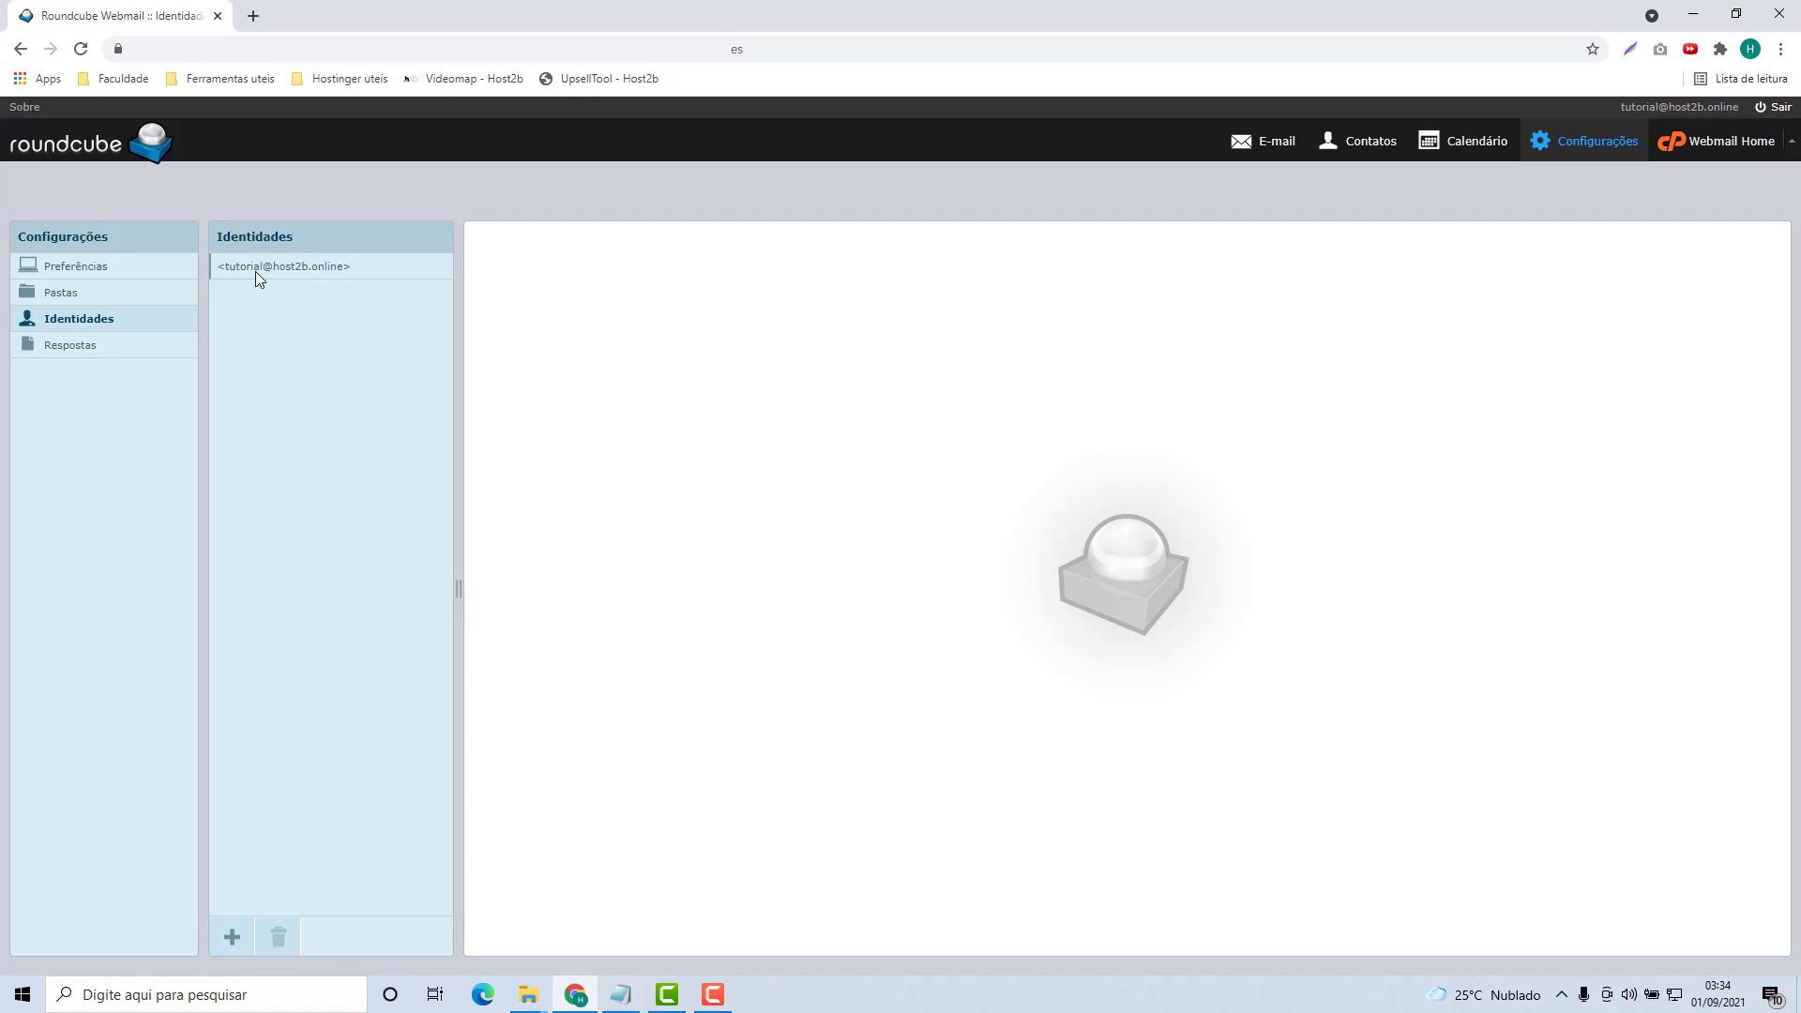
pyautogui.click(256, 273)
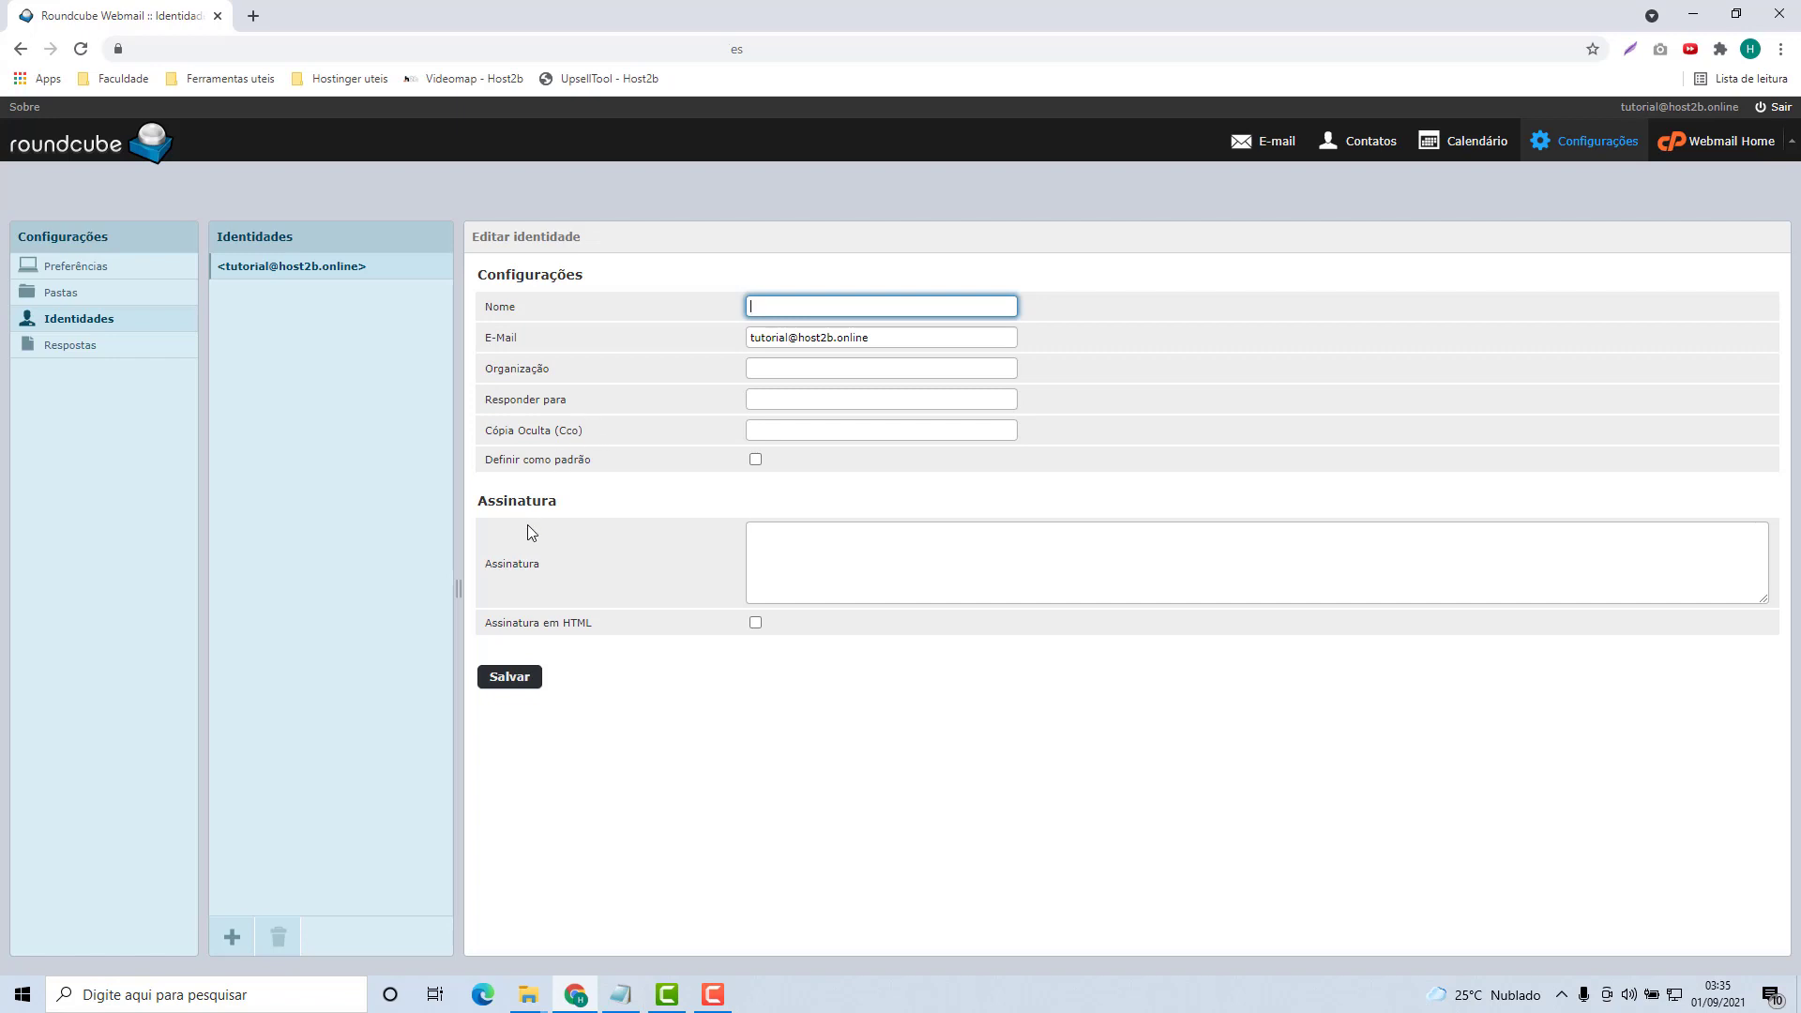
# Enable the HTML signature for the identity and open the signature's source code editor.
pyautogui.click(776, 560)
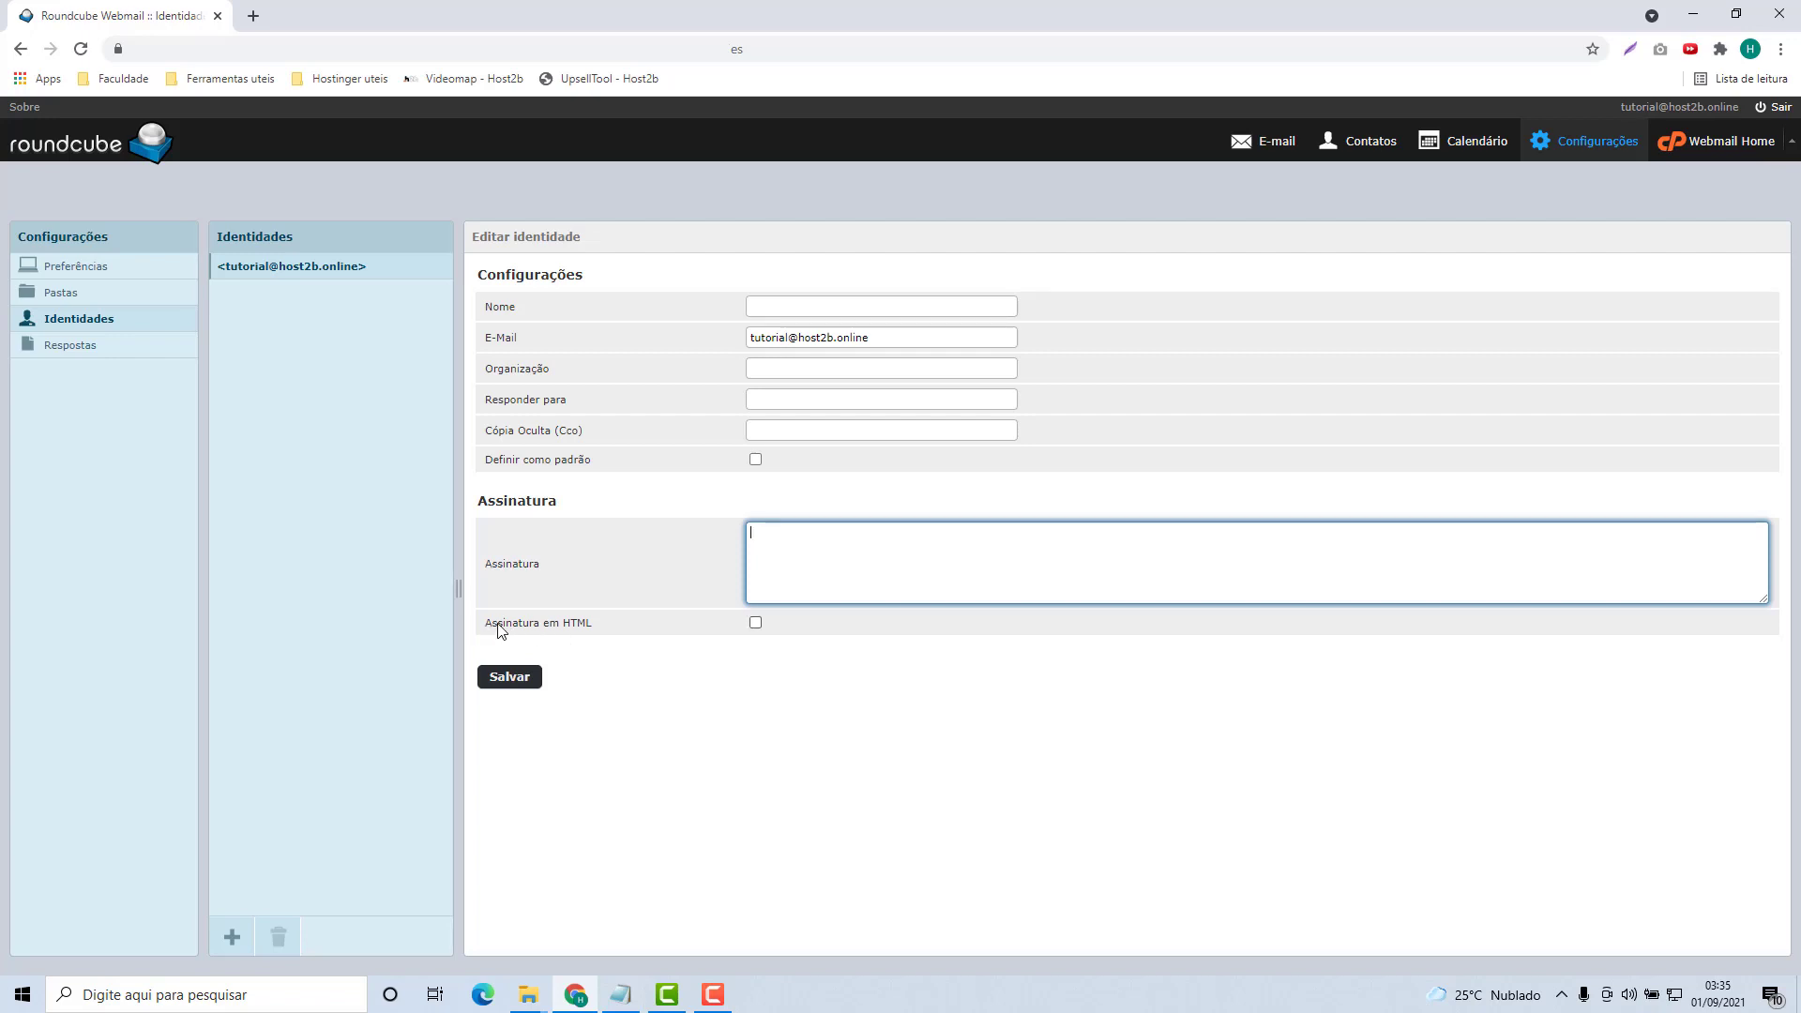
pyautogui.click(755, 623)
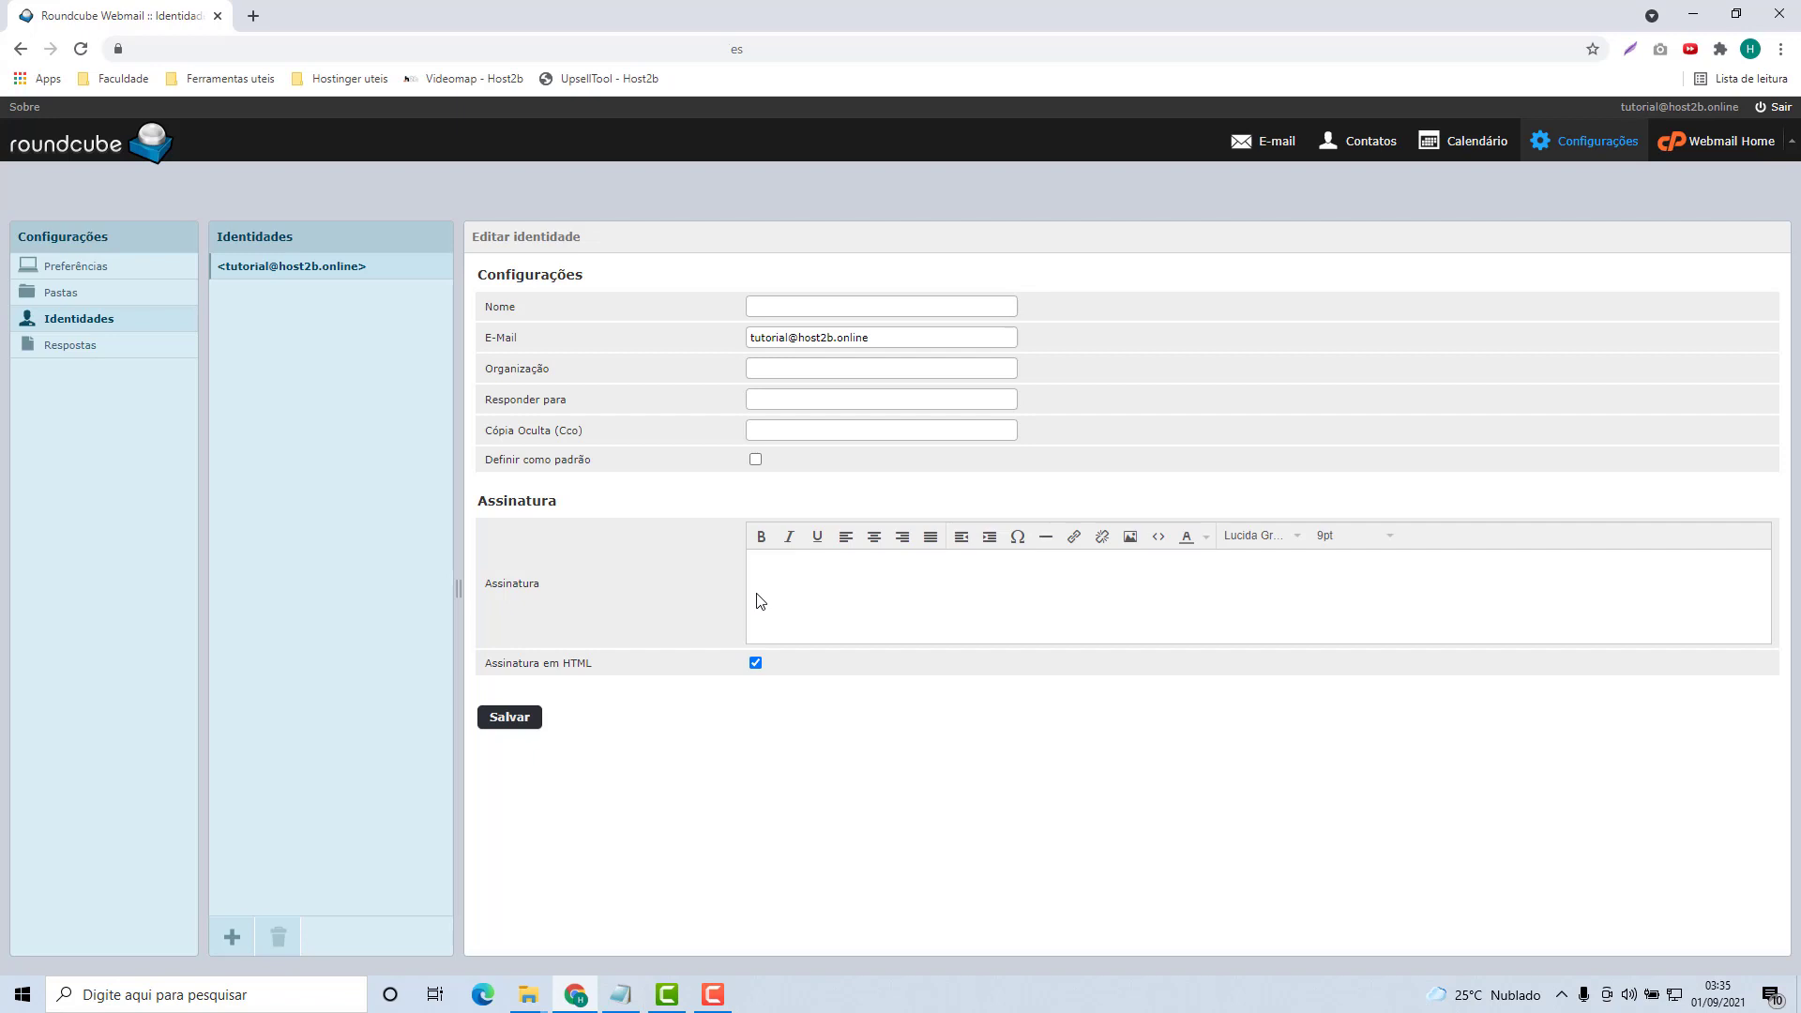
pyautogui.click(1157, 540)
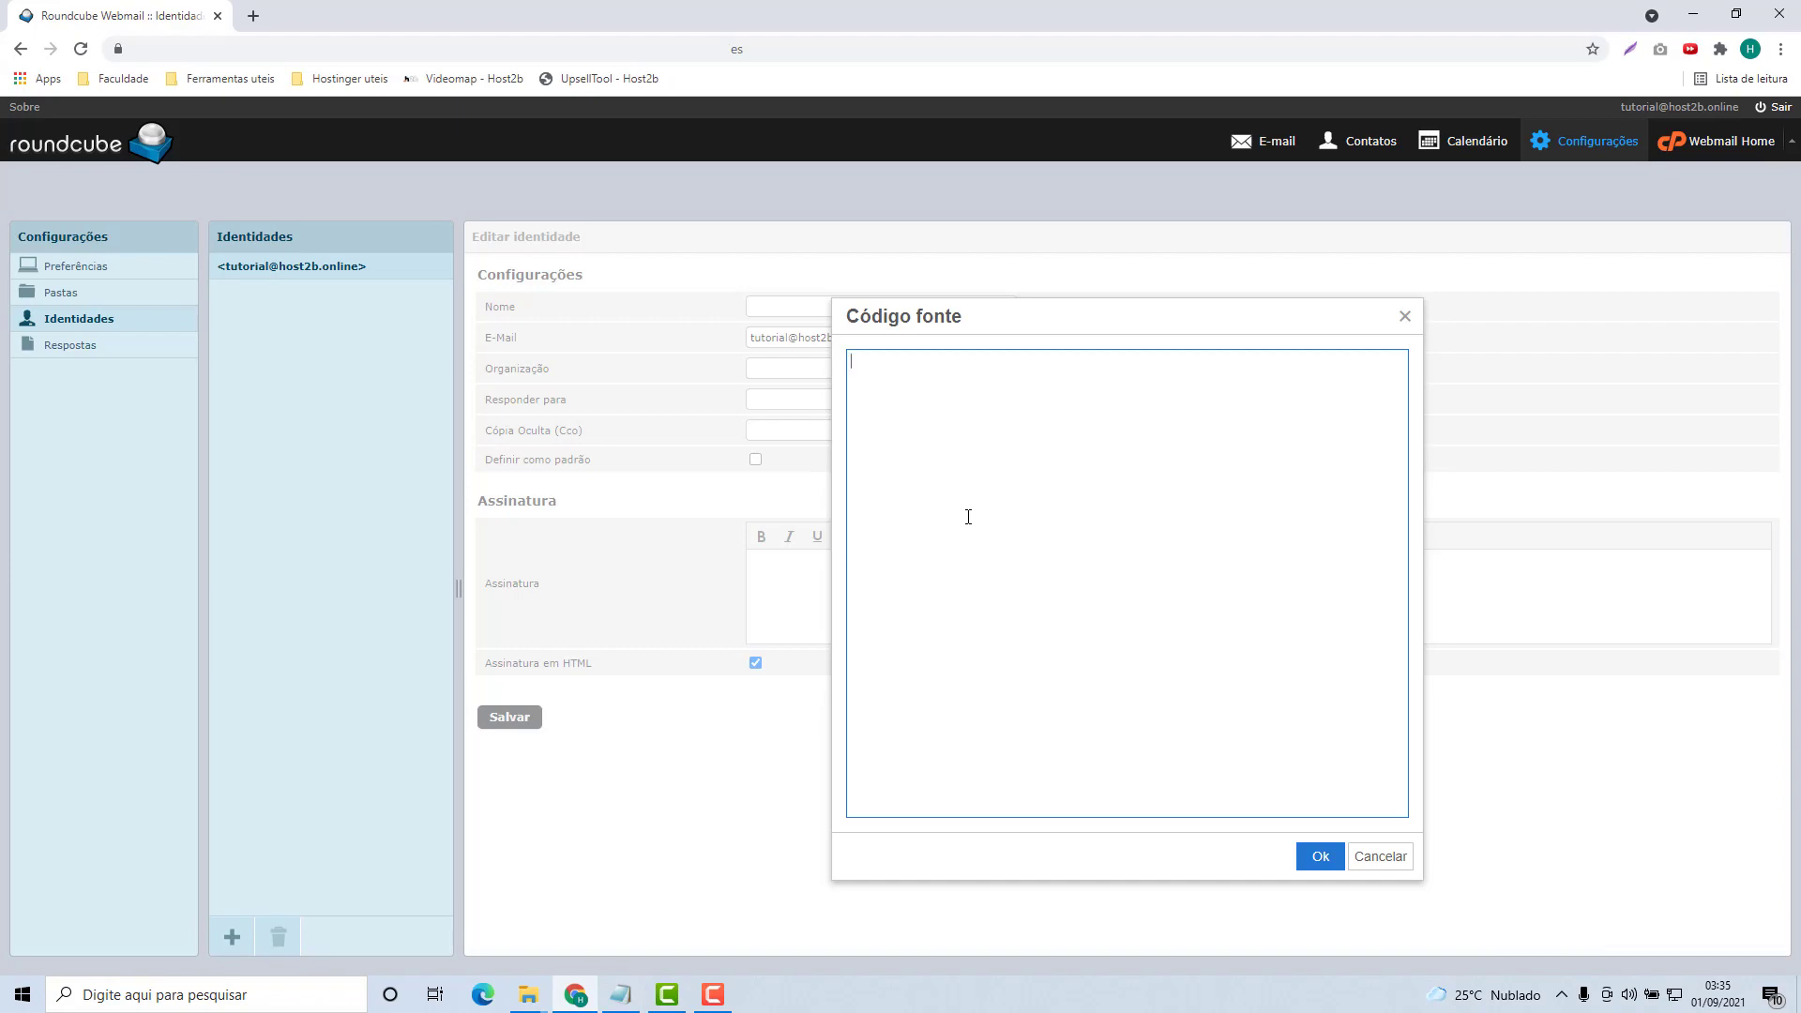
# Switch to Notepad, copy the entire signature HTML code from the untitled document, and return to the webmail.
pyautogui.click(620, 993)
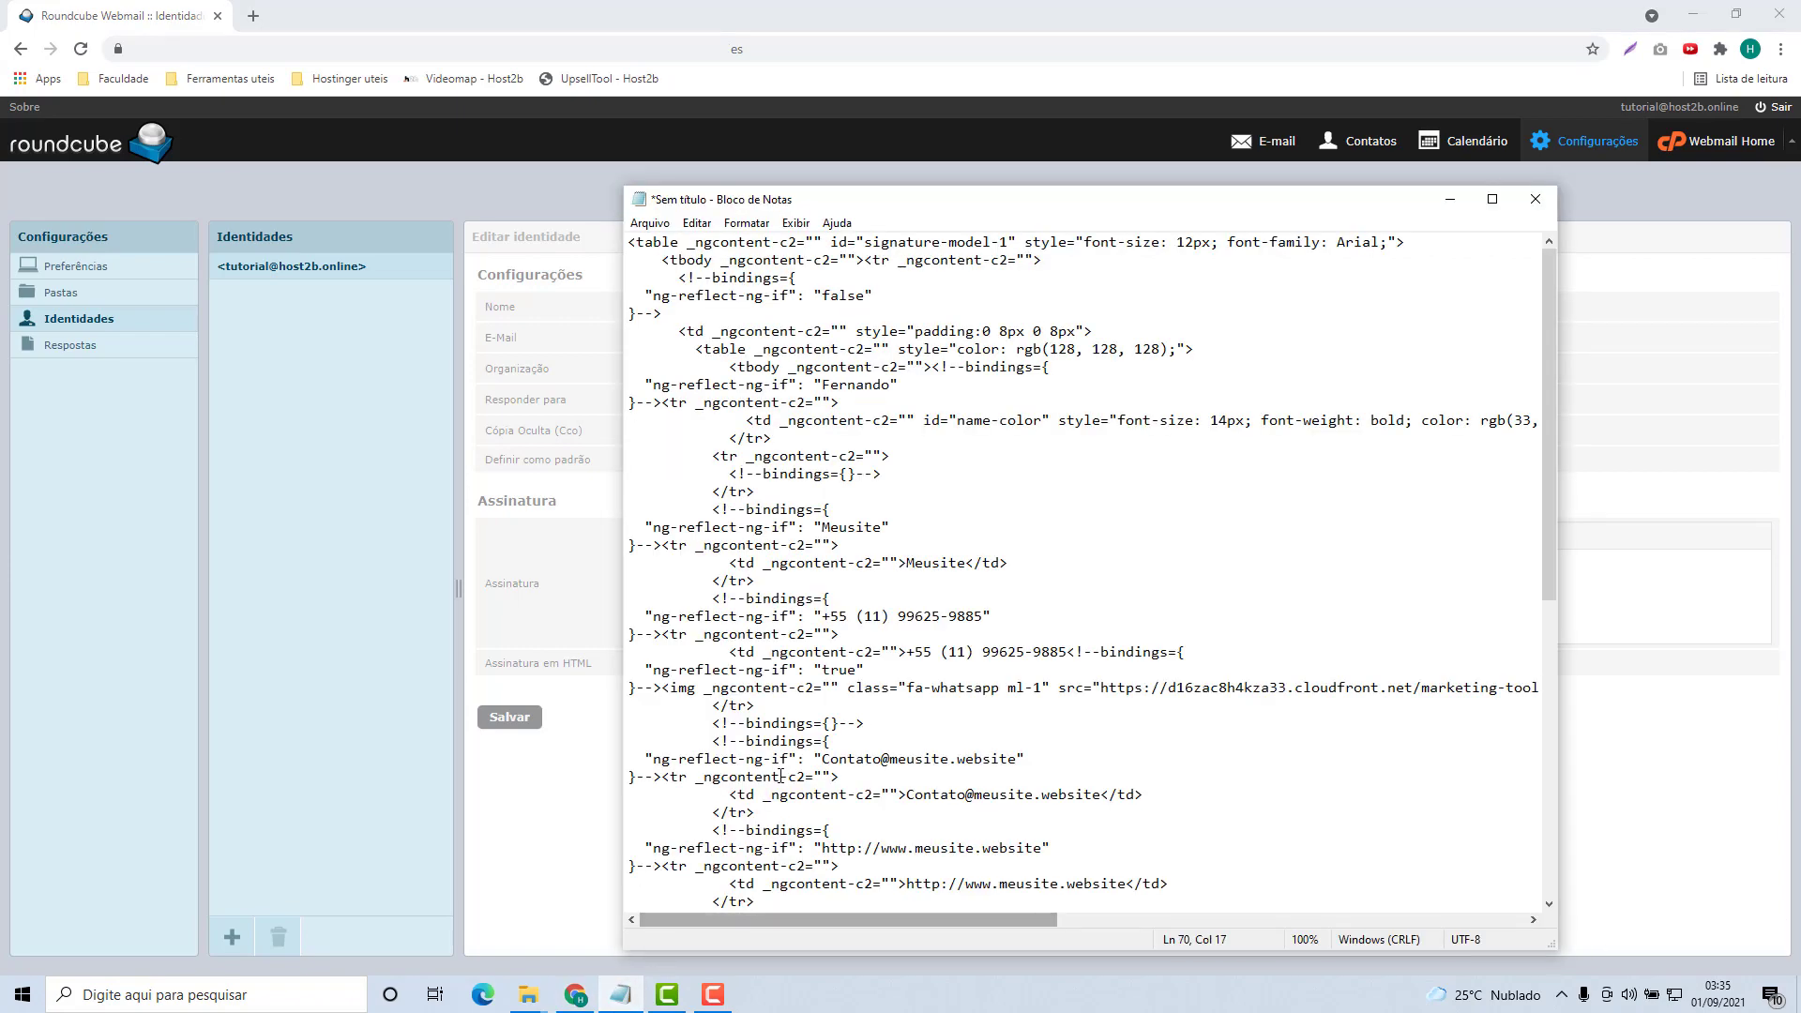
pyautogui.scroll(-10, 781, 776)
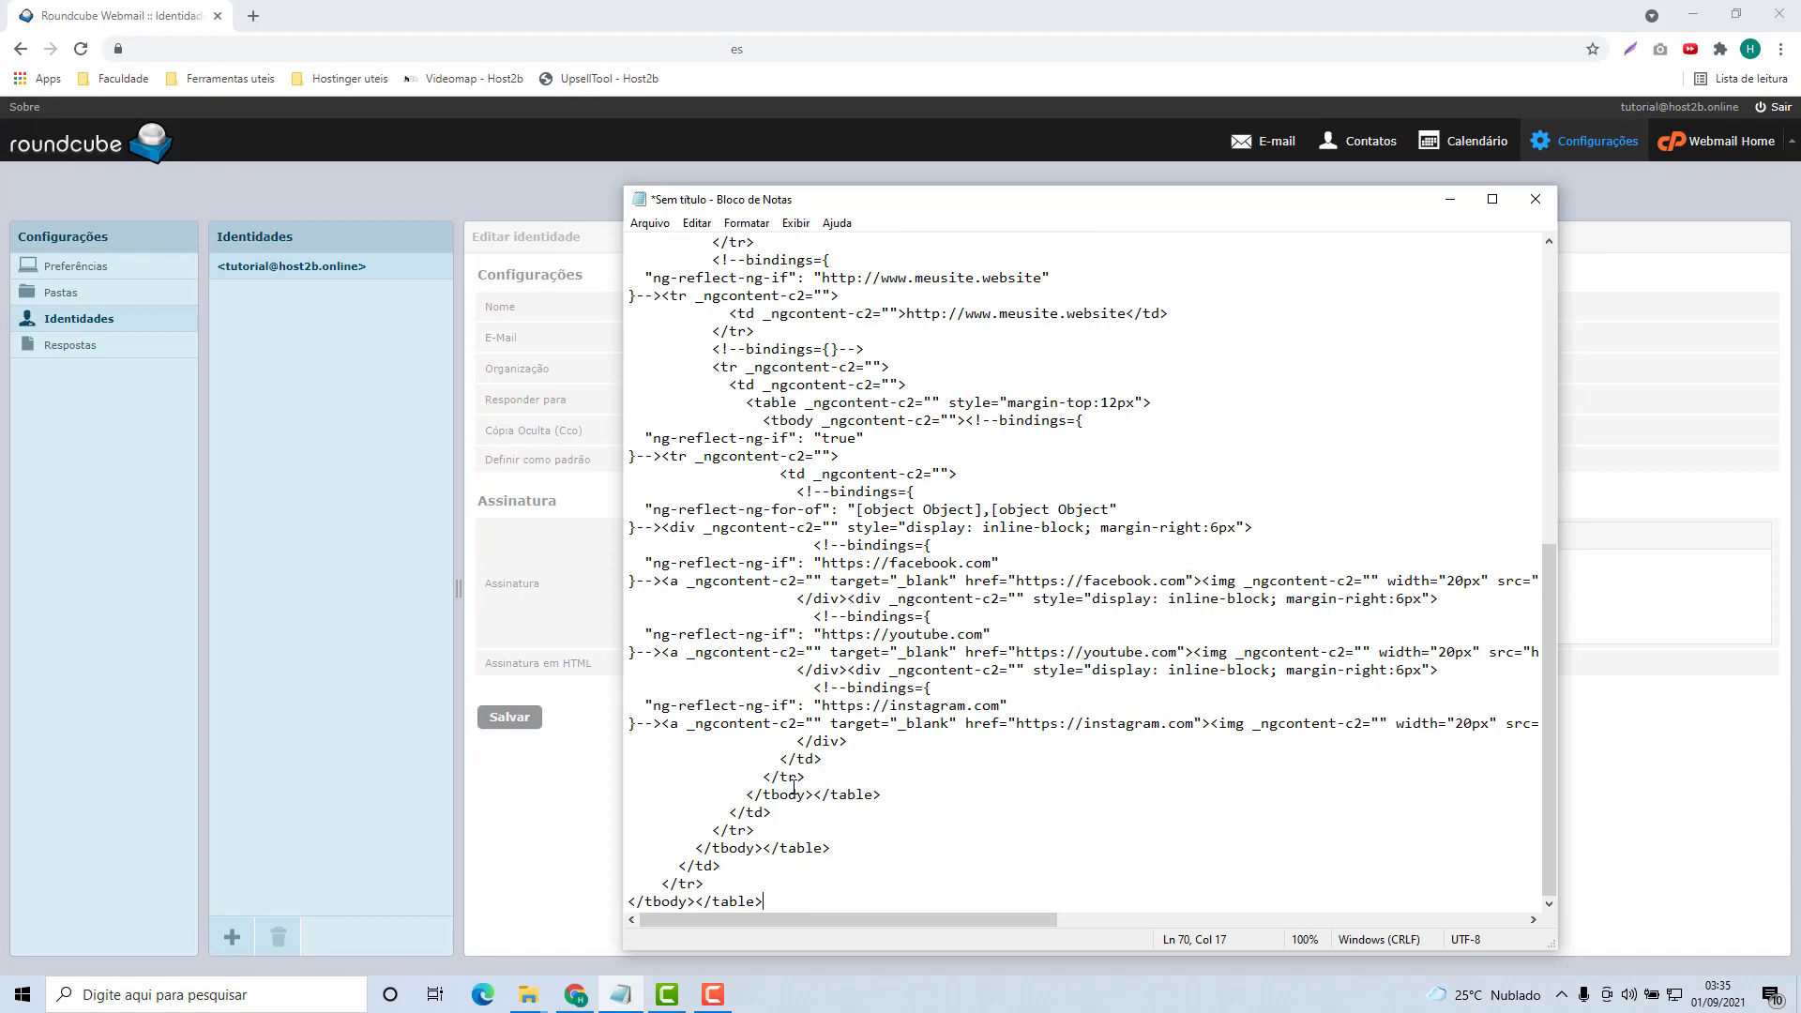
pyautogui.scroll(11, 794, 788)
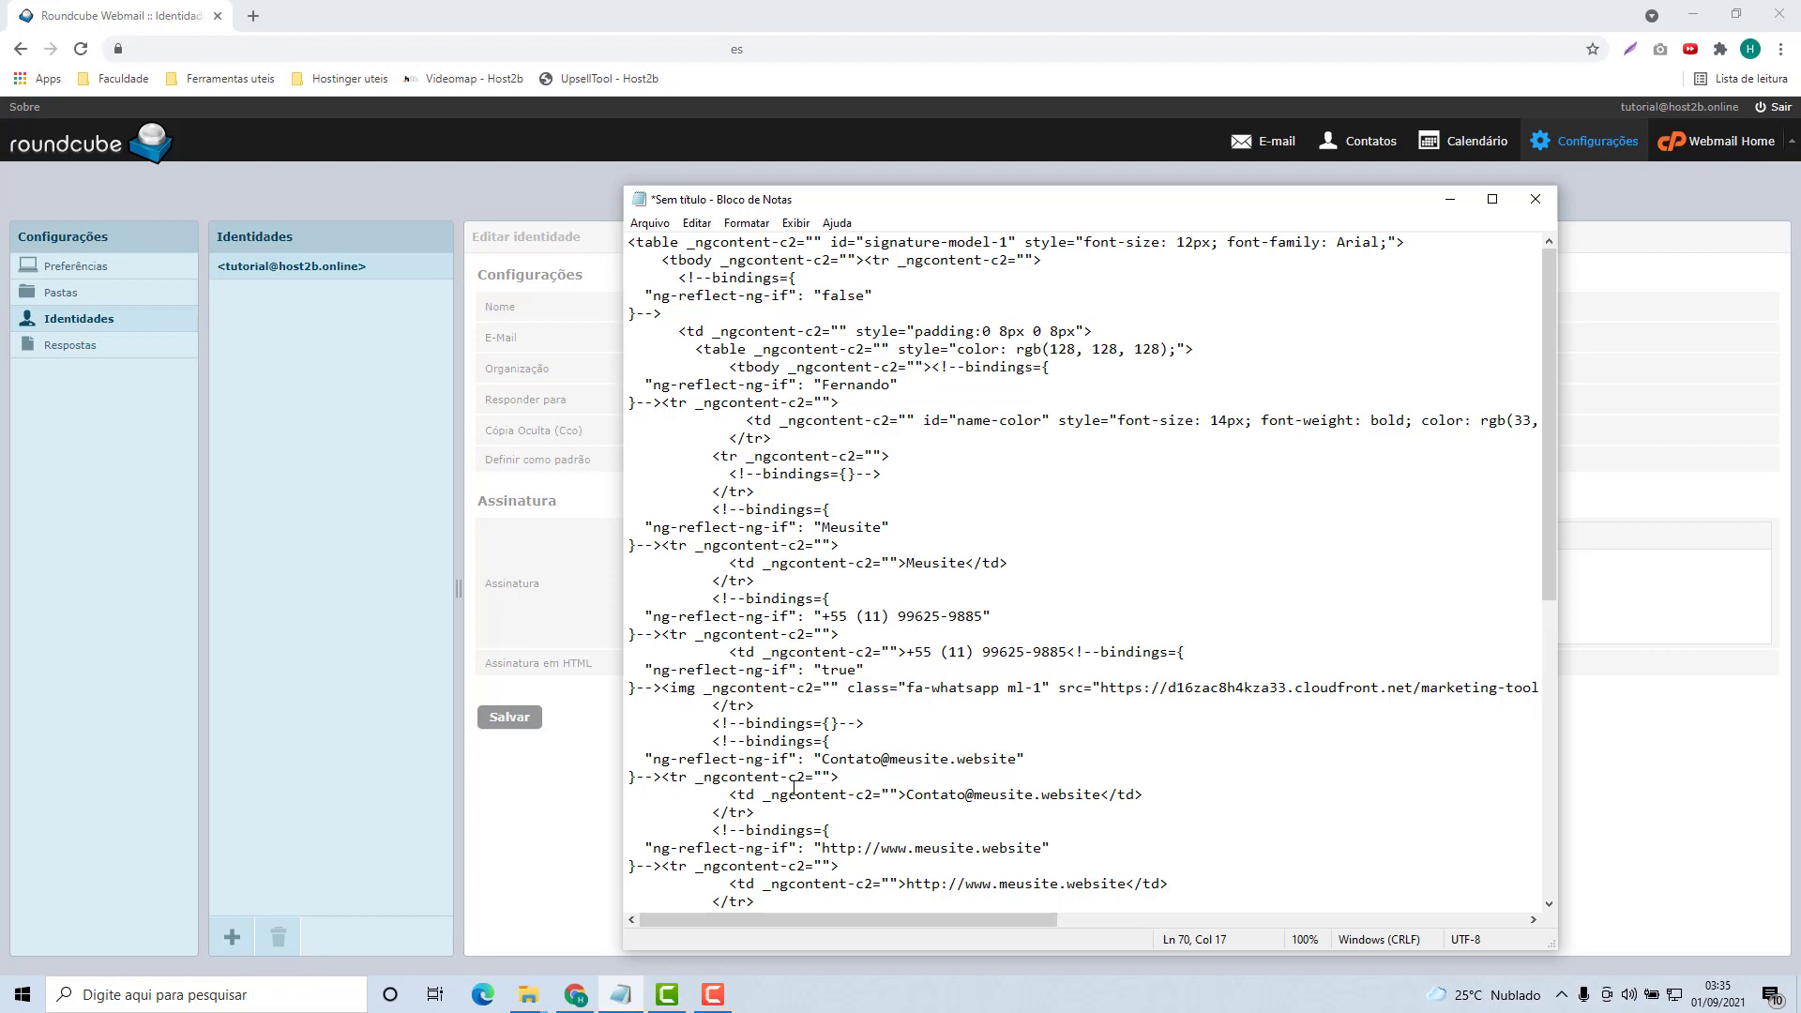
pyautogui.click(761, 718)
pyautogui.hotkey('ctrl', 'shift', 'End')
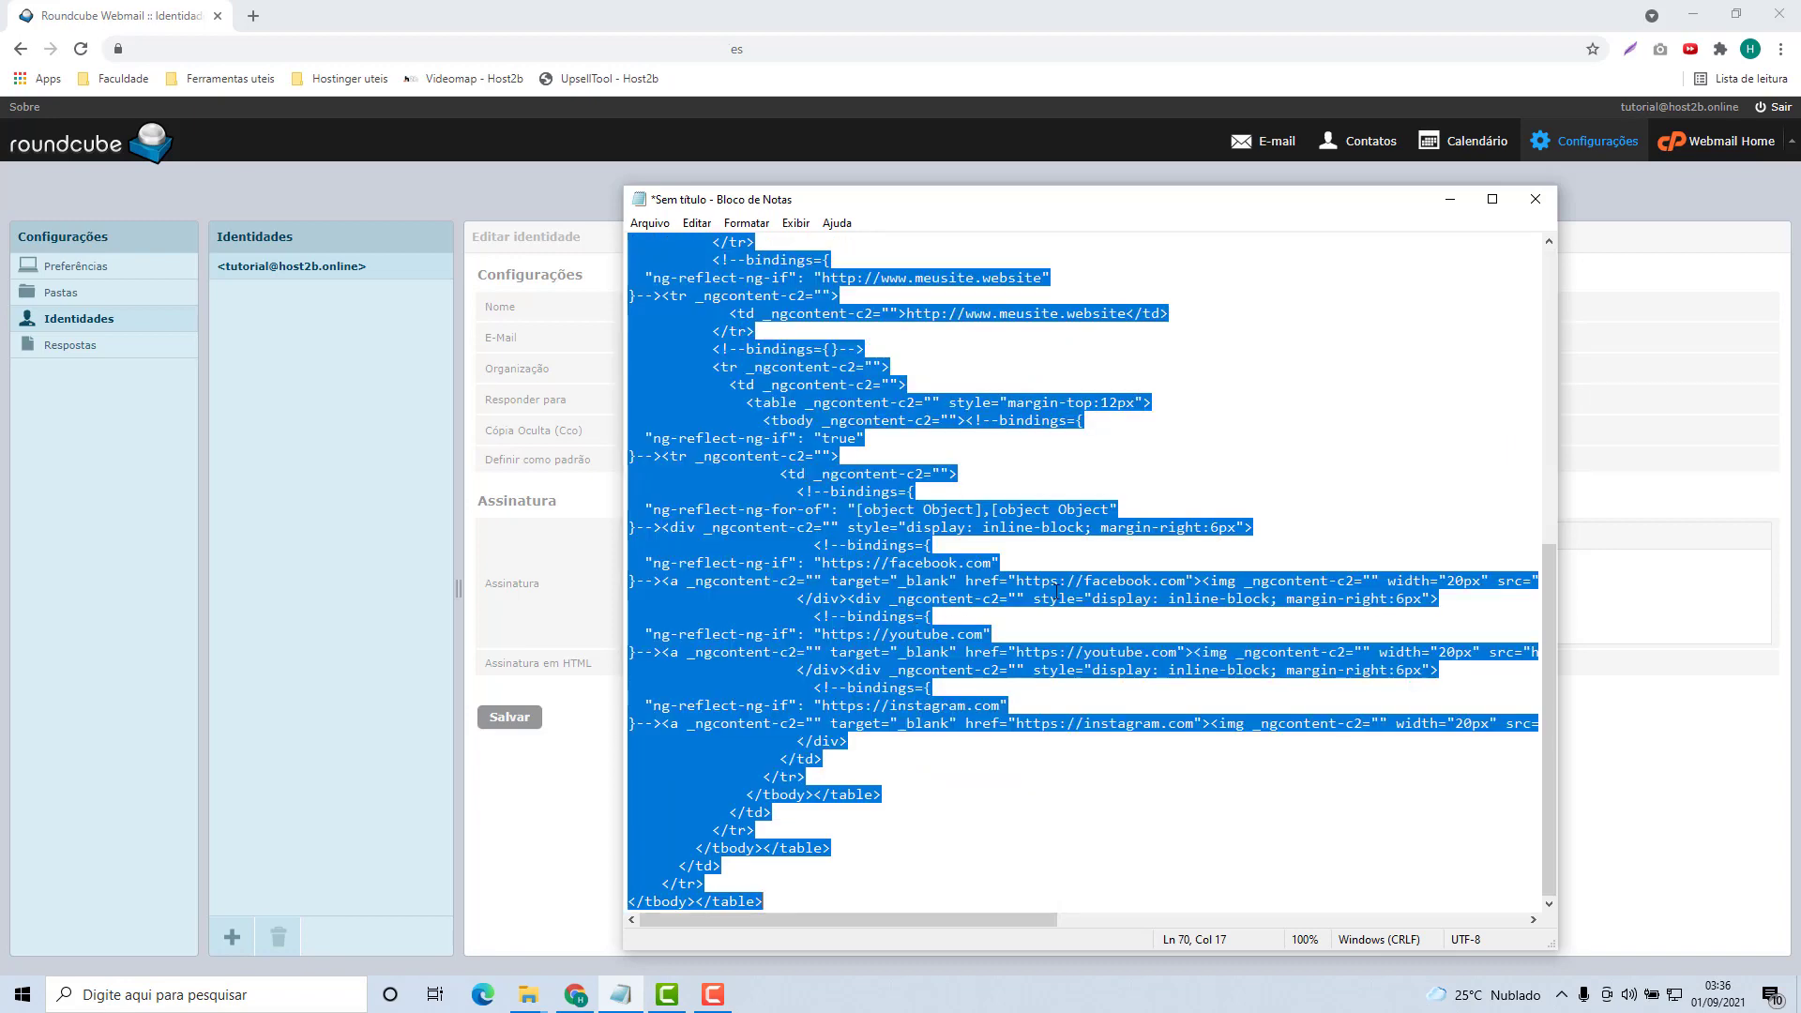
pyautogui.click(1451, 199)
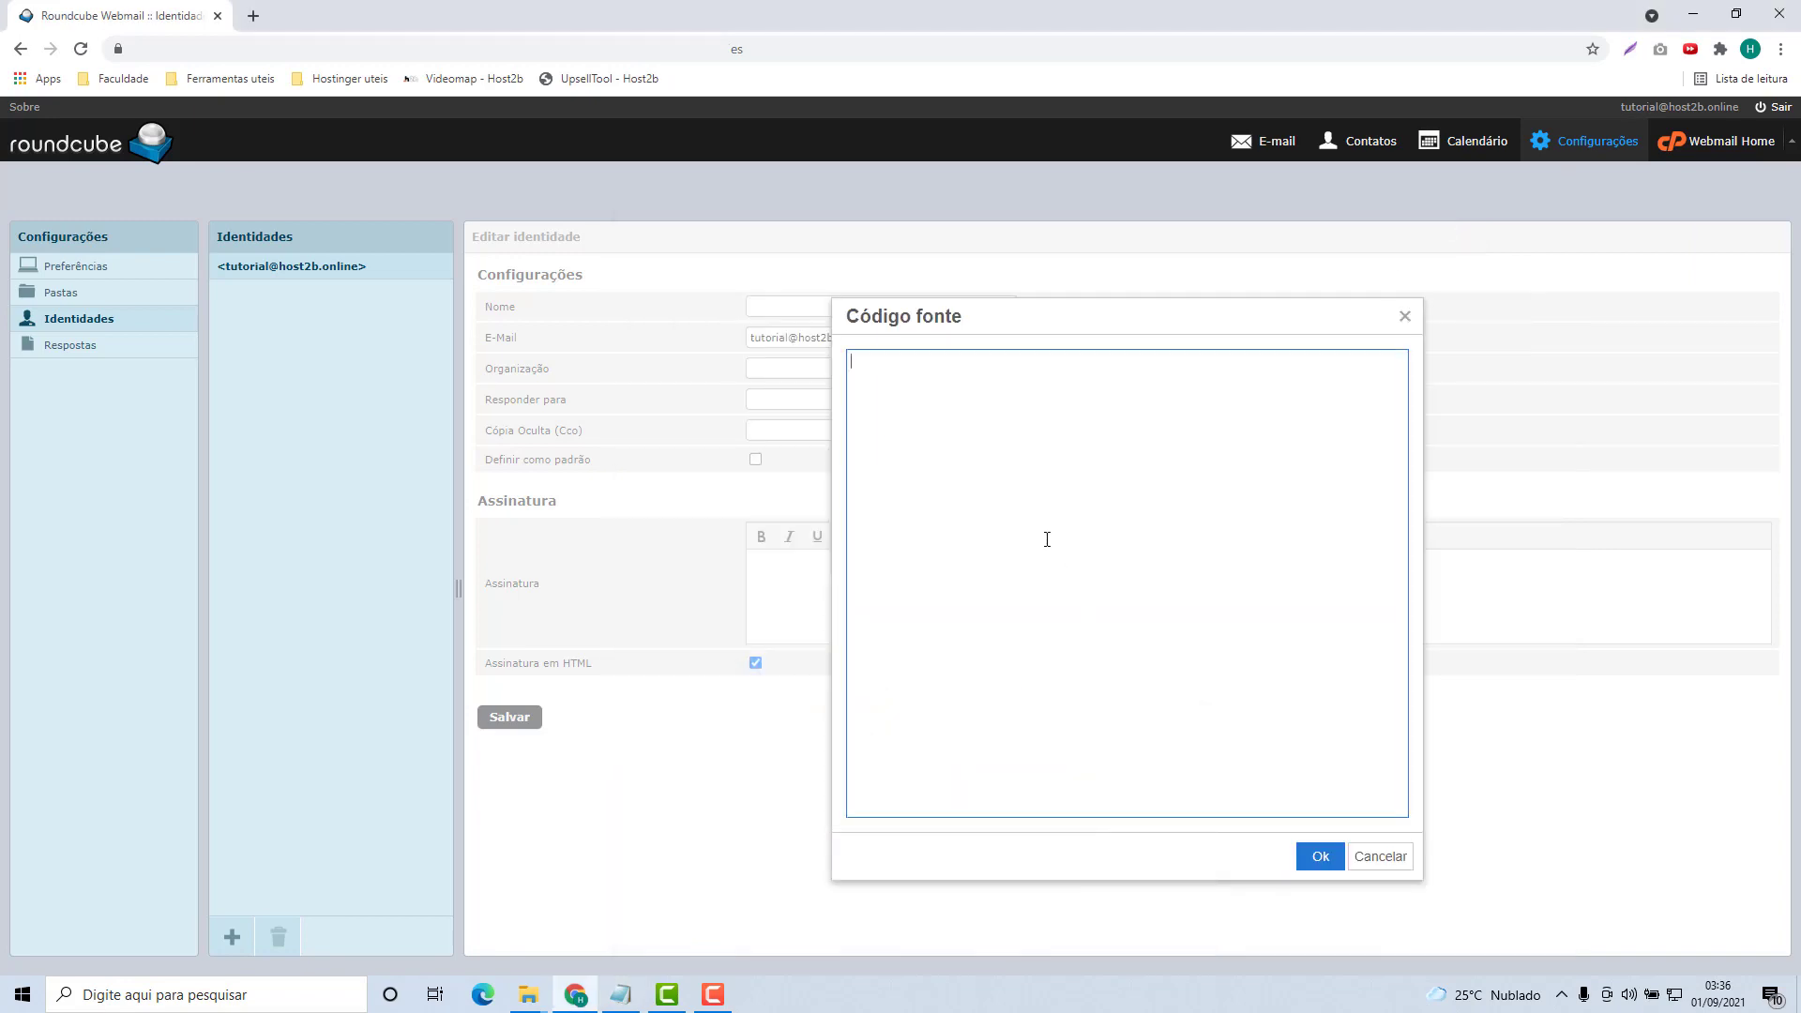
# Paste the copied HTML into the signature's source code and apply it.
pyautogui.hotkey('ctrl', 'v')
pyautogui.scroll(10, 919, 689)
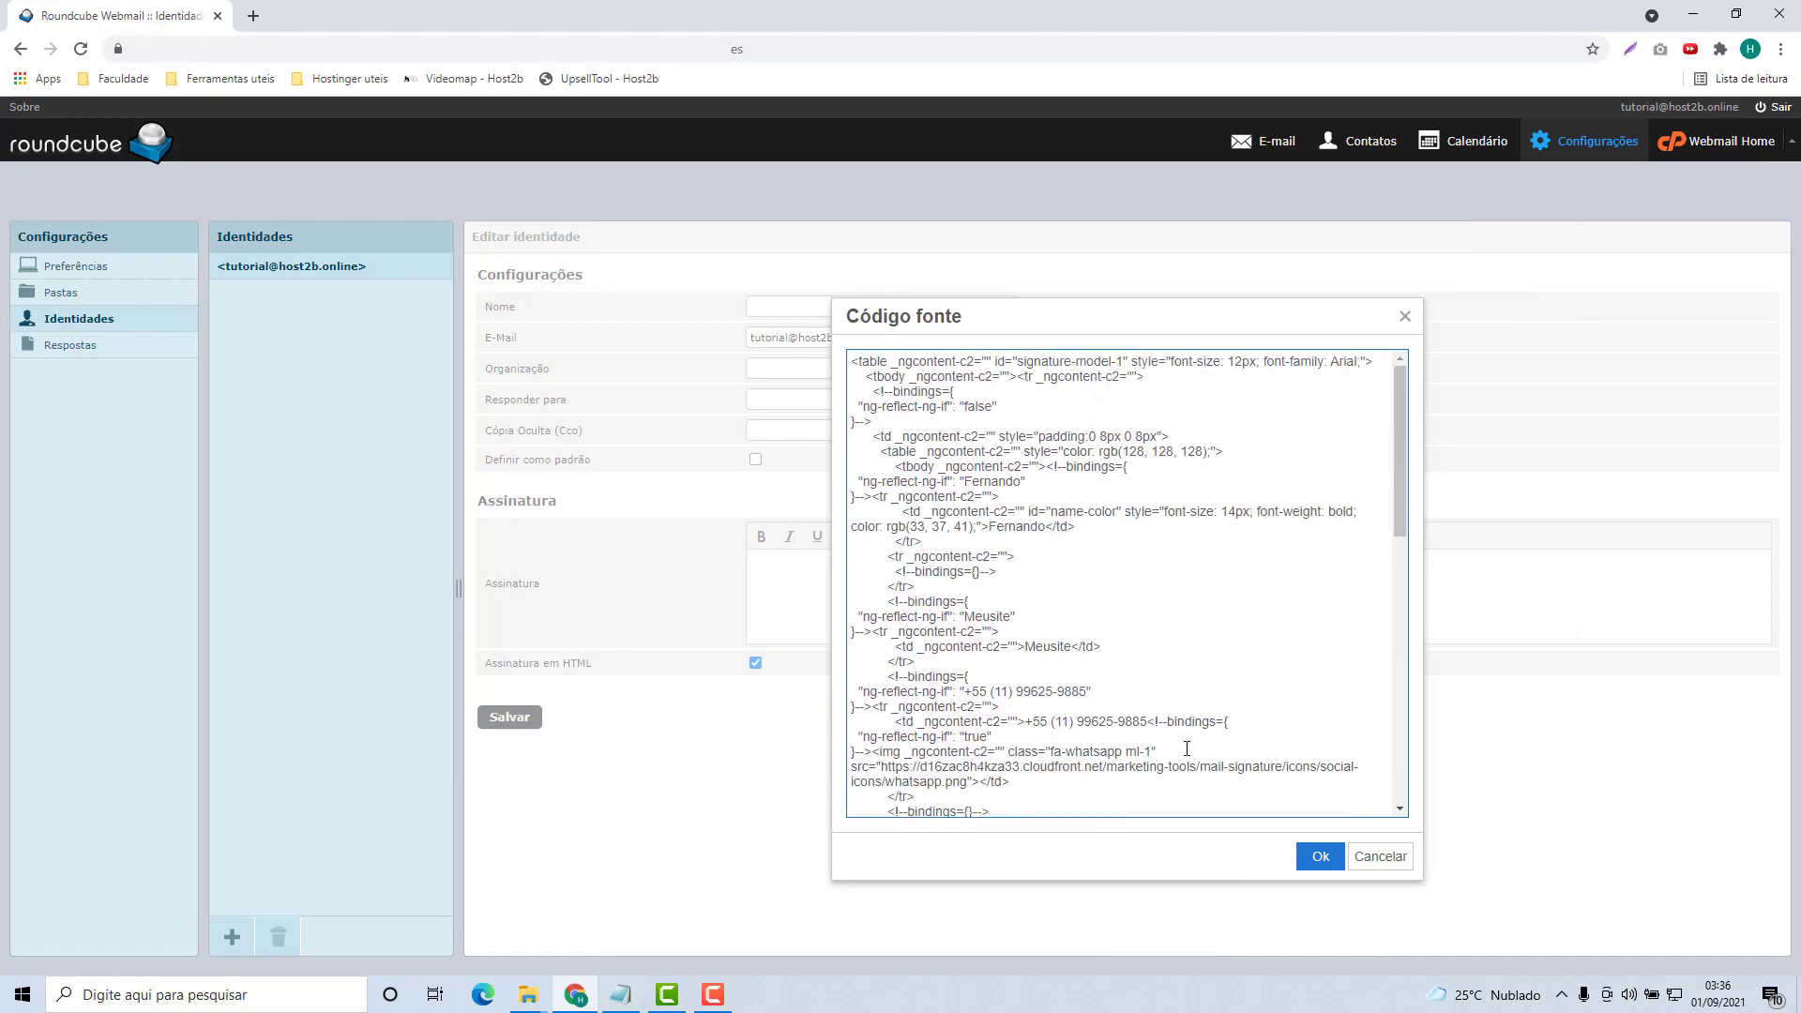
pyautogui.click(1319, 857)
# Review the rendered signature from the name down to the social media icons and save the identity.
pyautogui.scroll(-1, 920, 619)
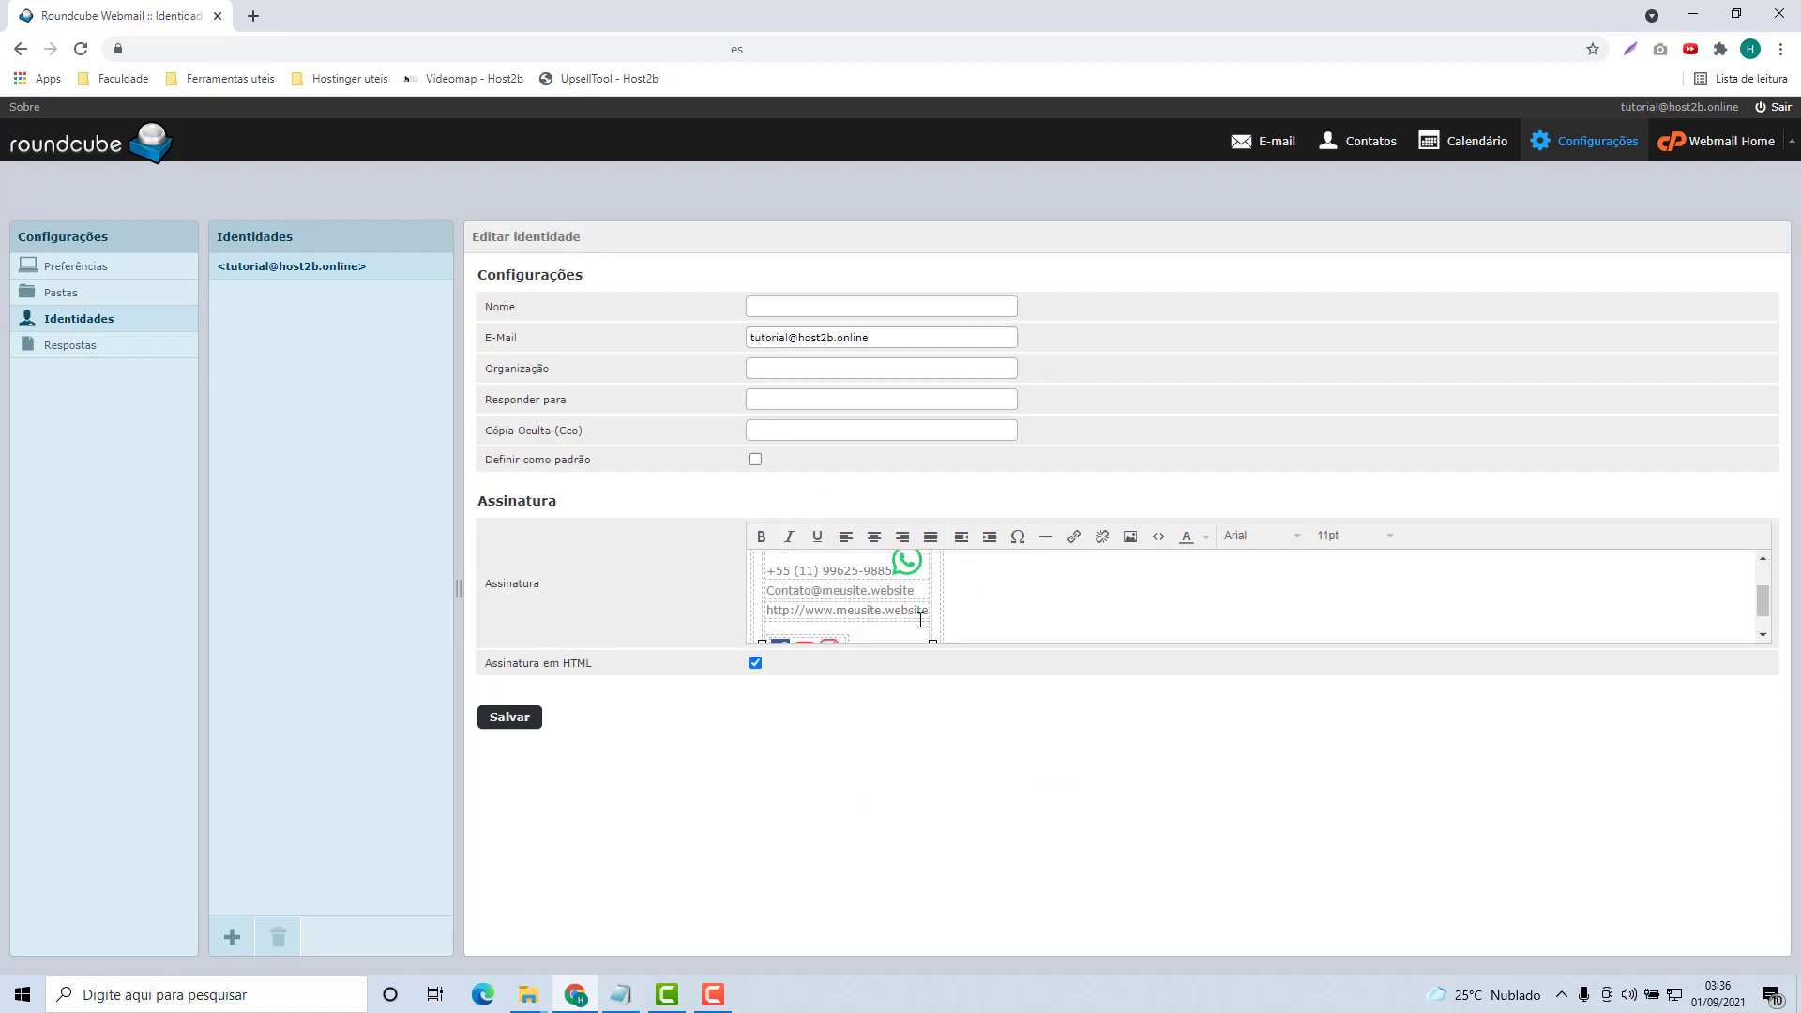
pyautogui.scroll(-1, 920, 620)
pyautogui.scroll(3, 899, 617)
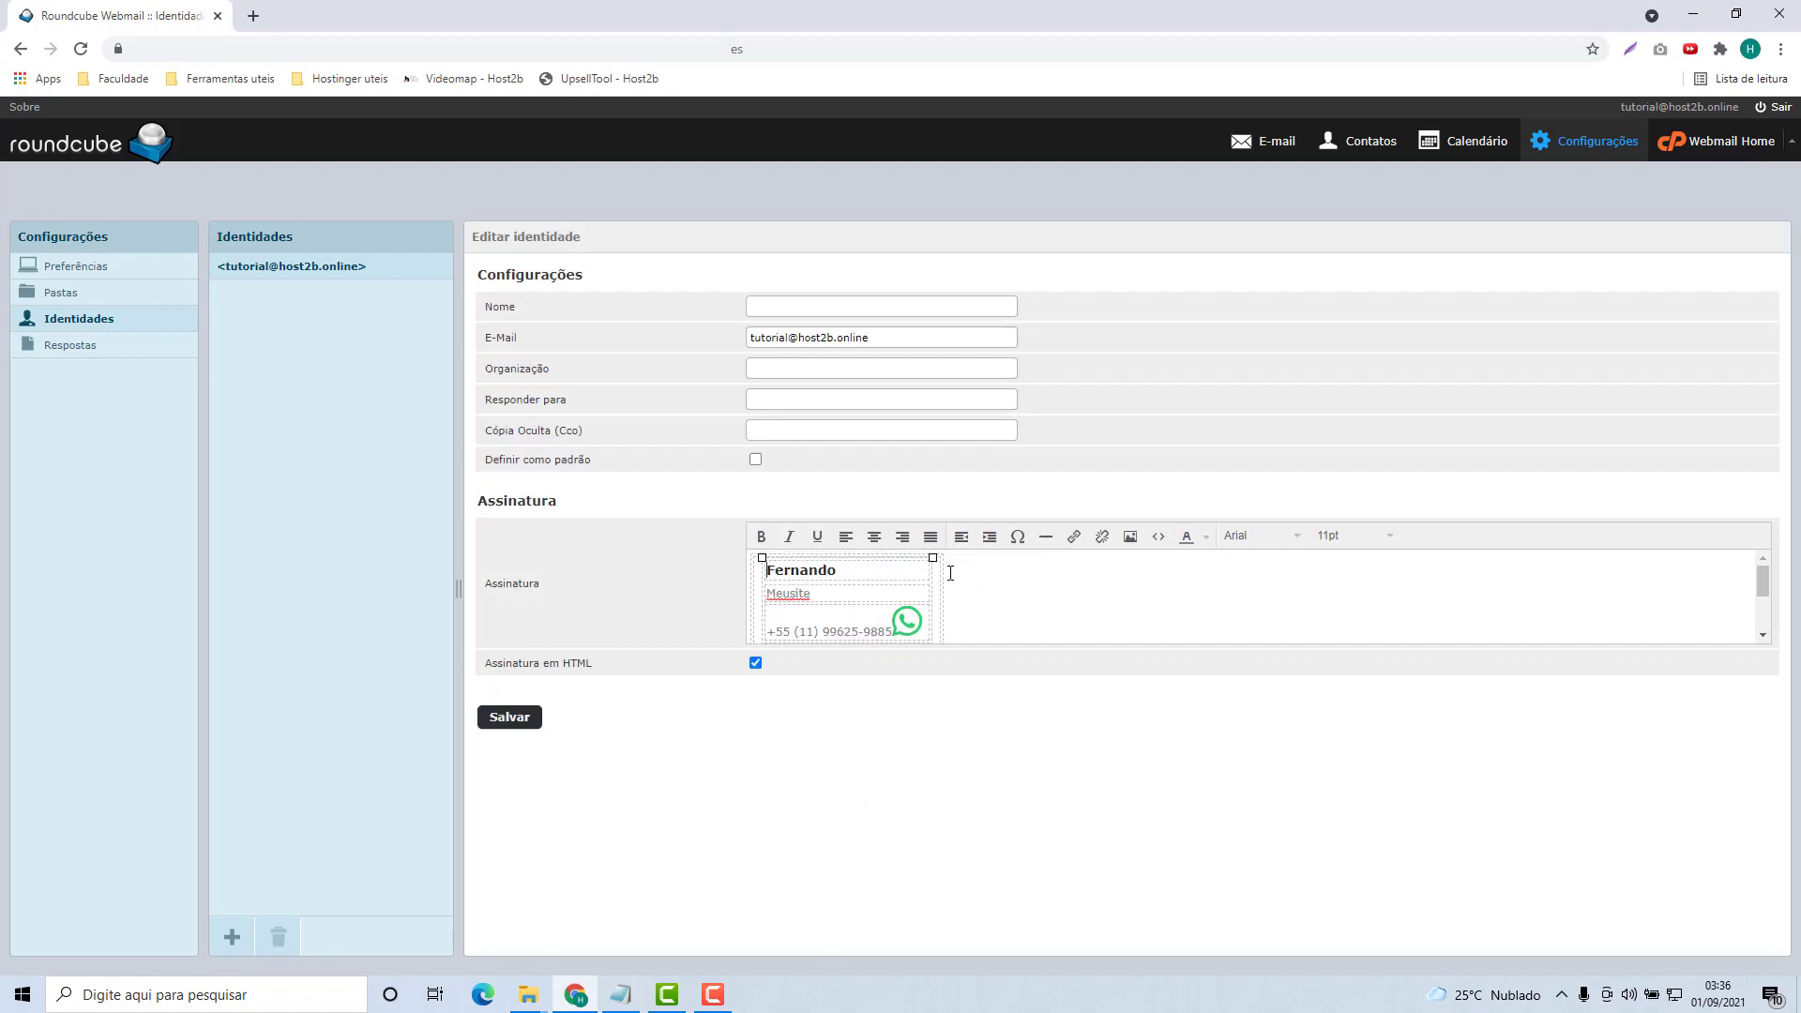
pyautogui.scroll(-2, 950, 573)
pyautogui.scroll(2, 909, 614)
pyautogui.scroll(-2, 909, 615)
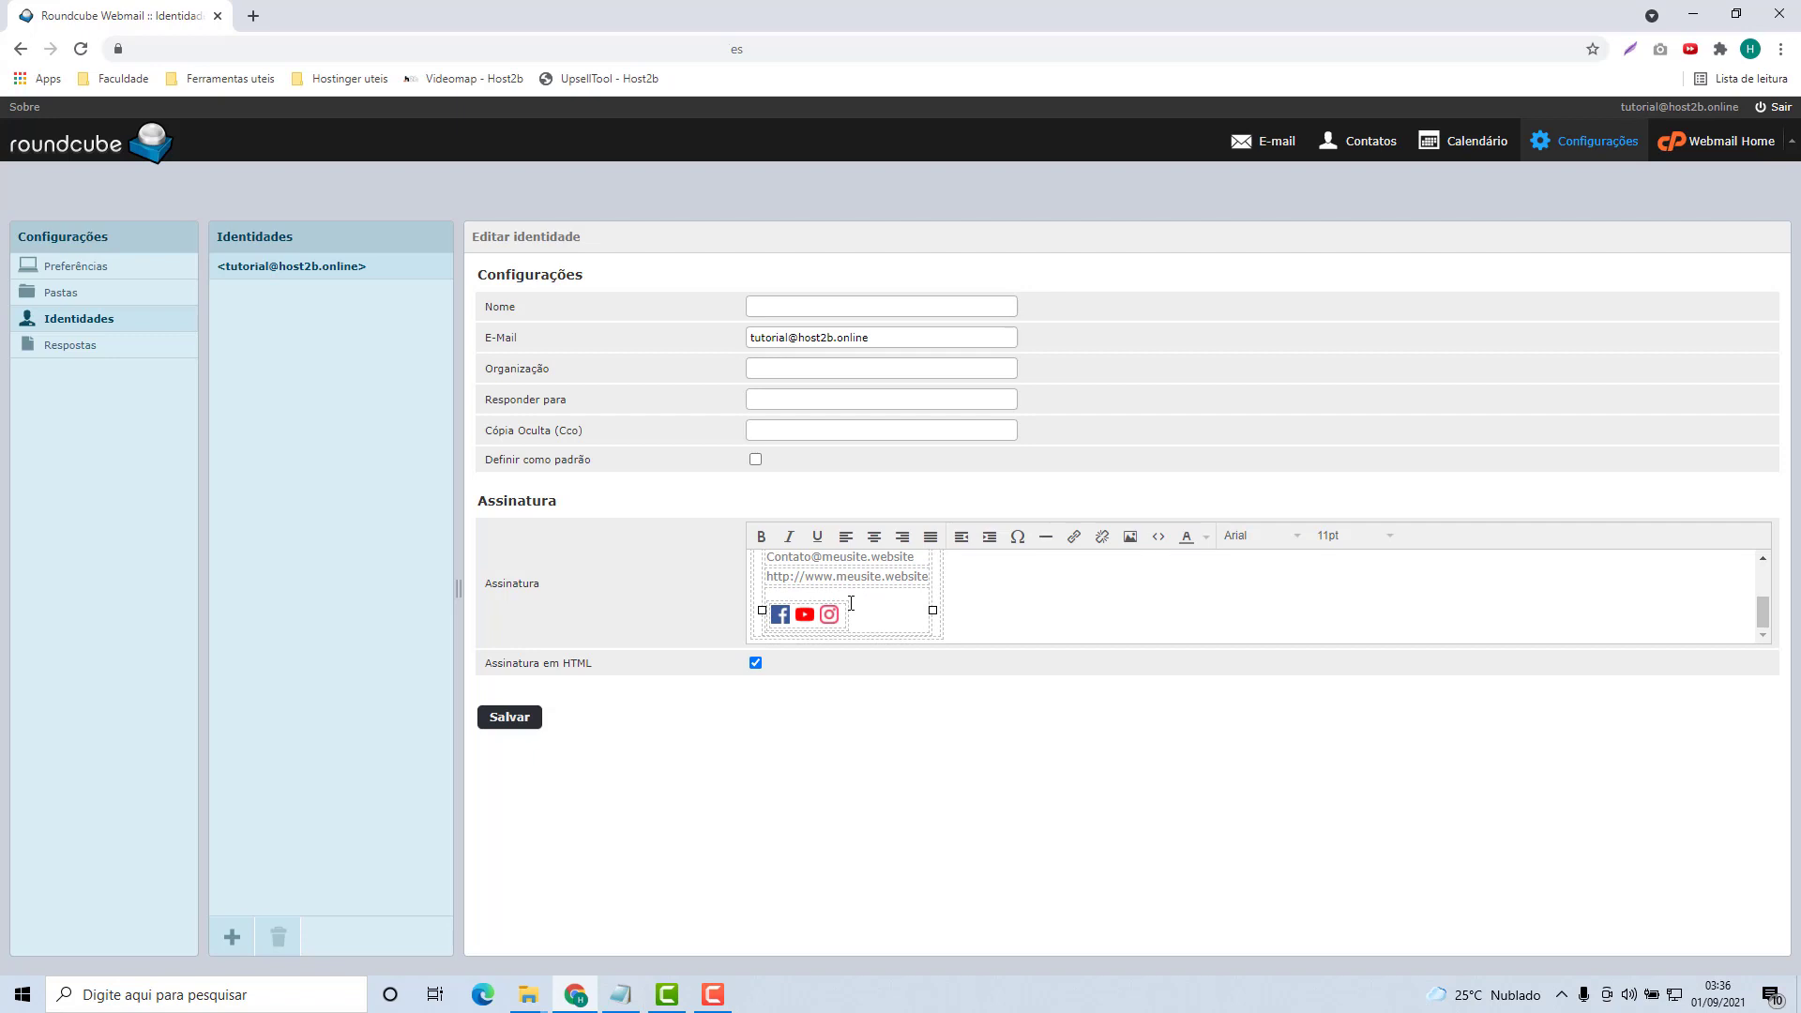
pyautogui.scroll(2, 851, 603)
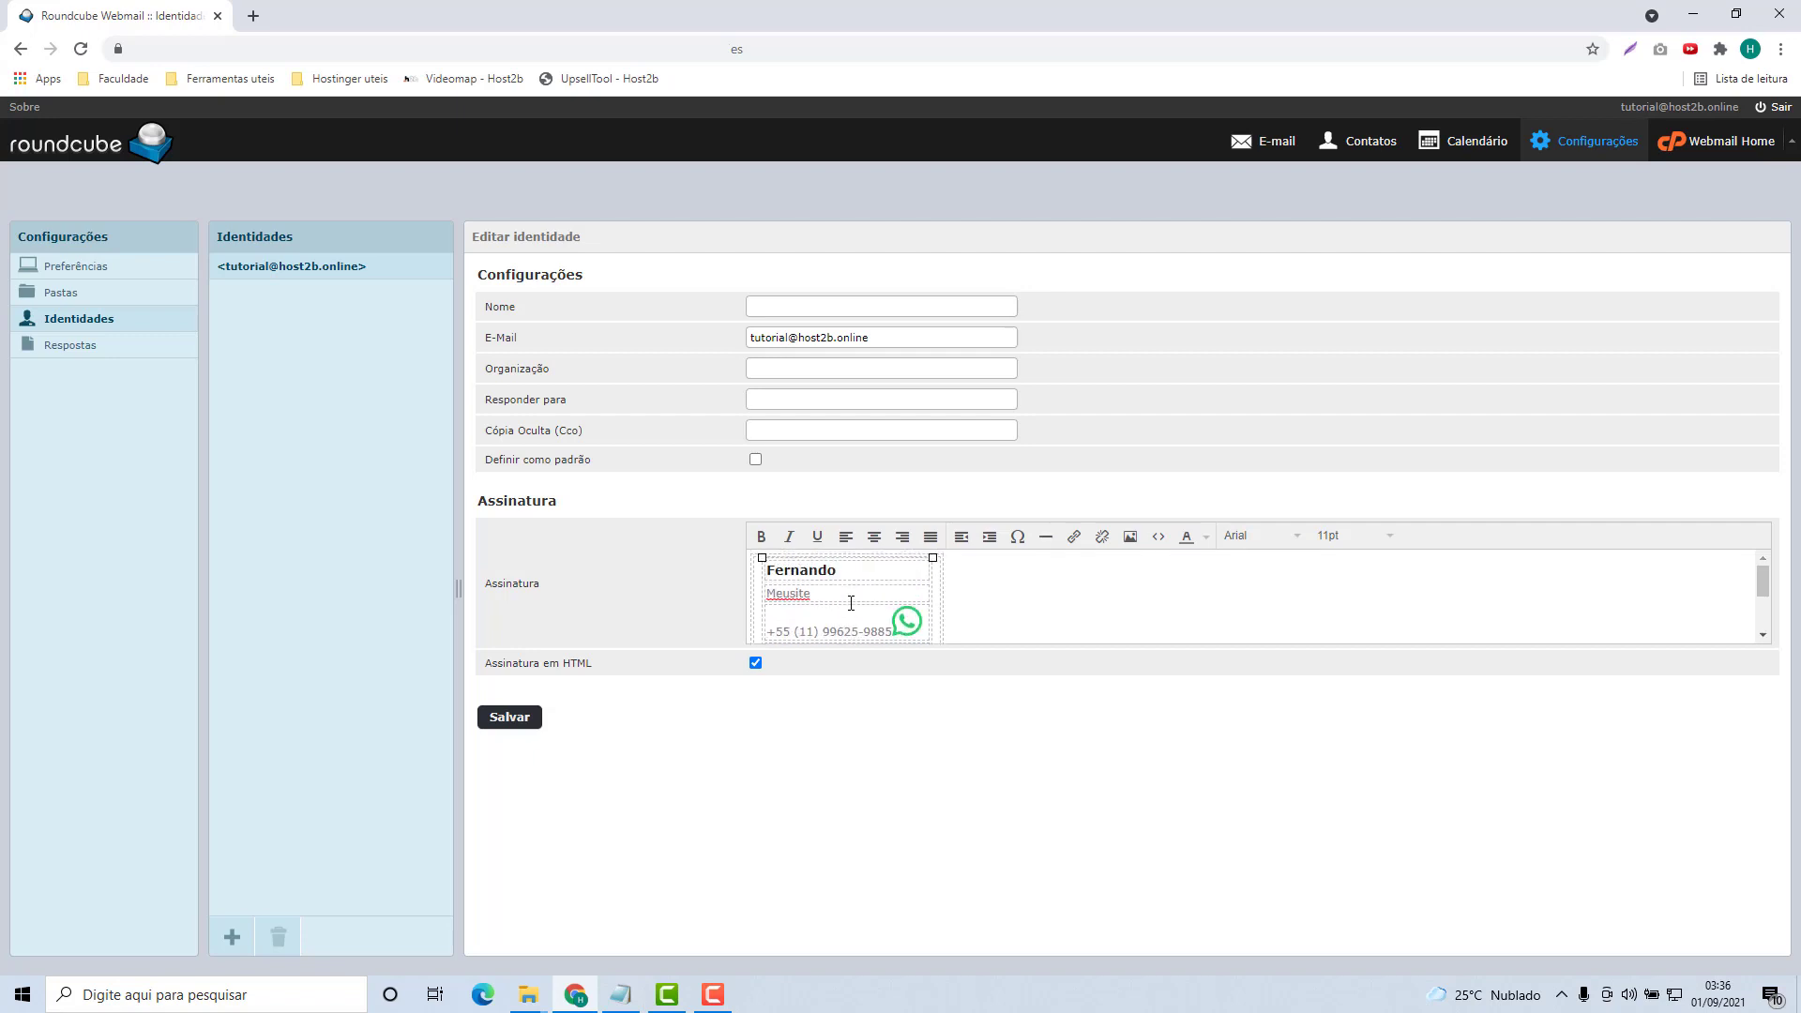
pyautogui.scroll(-2, 816, 631)
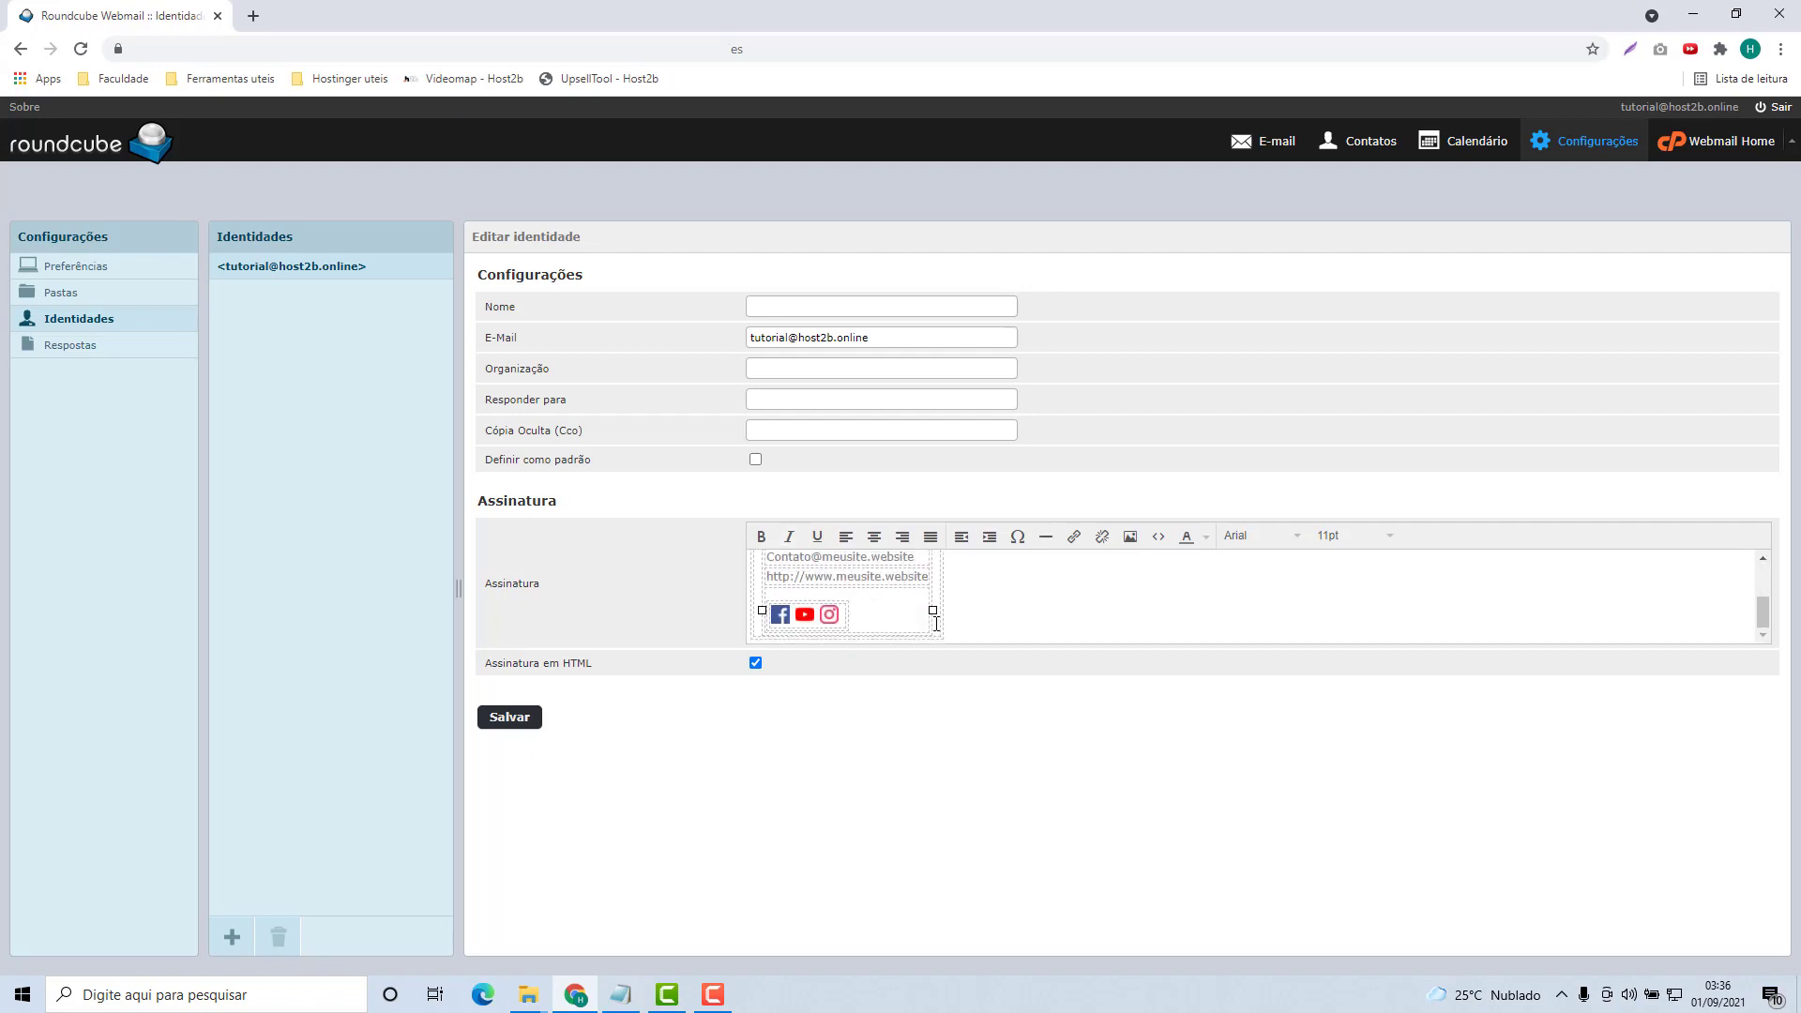
pyautogui.click(517, 720)
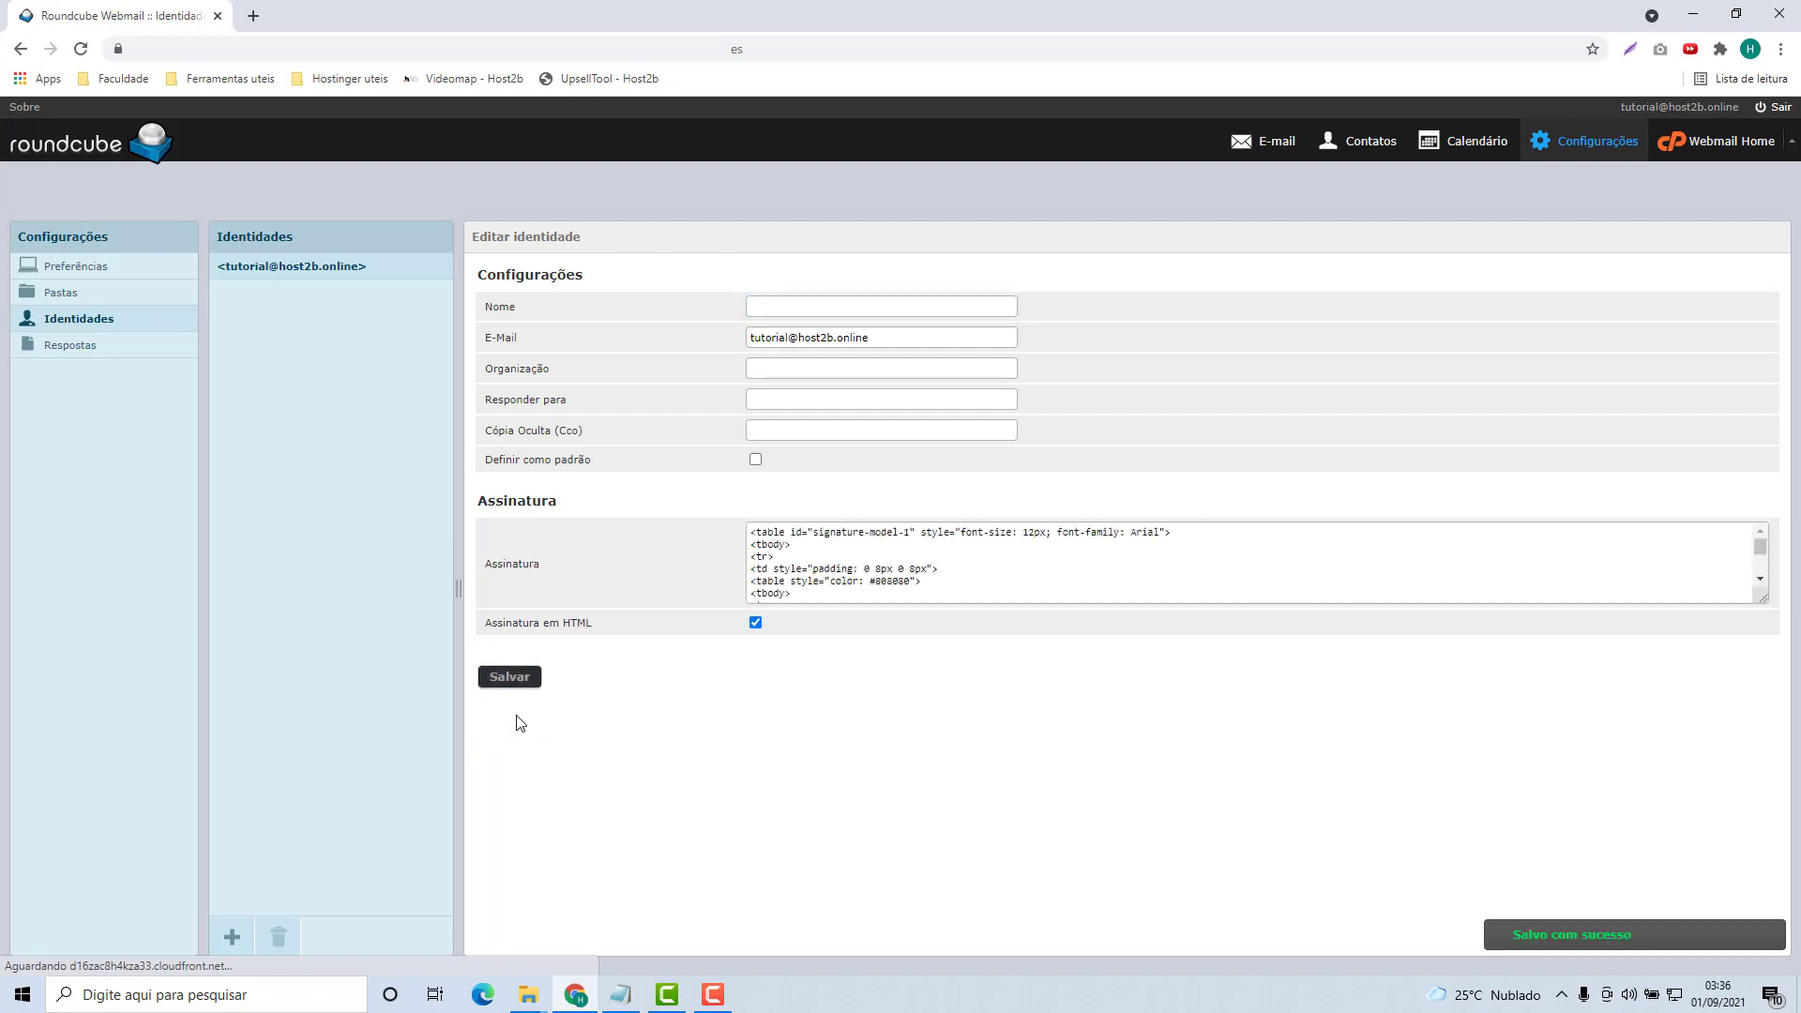
pyautogui.scroll(-3, 830, 619)
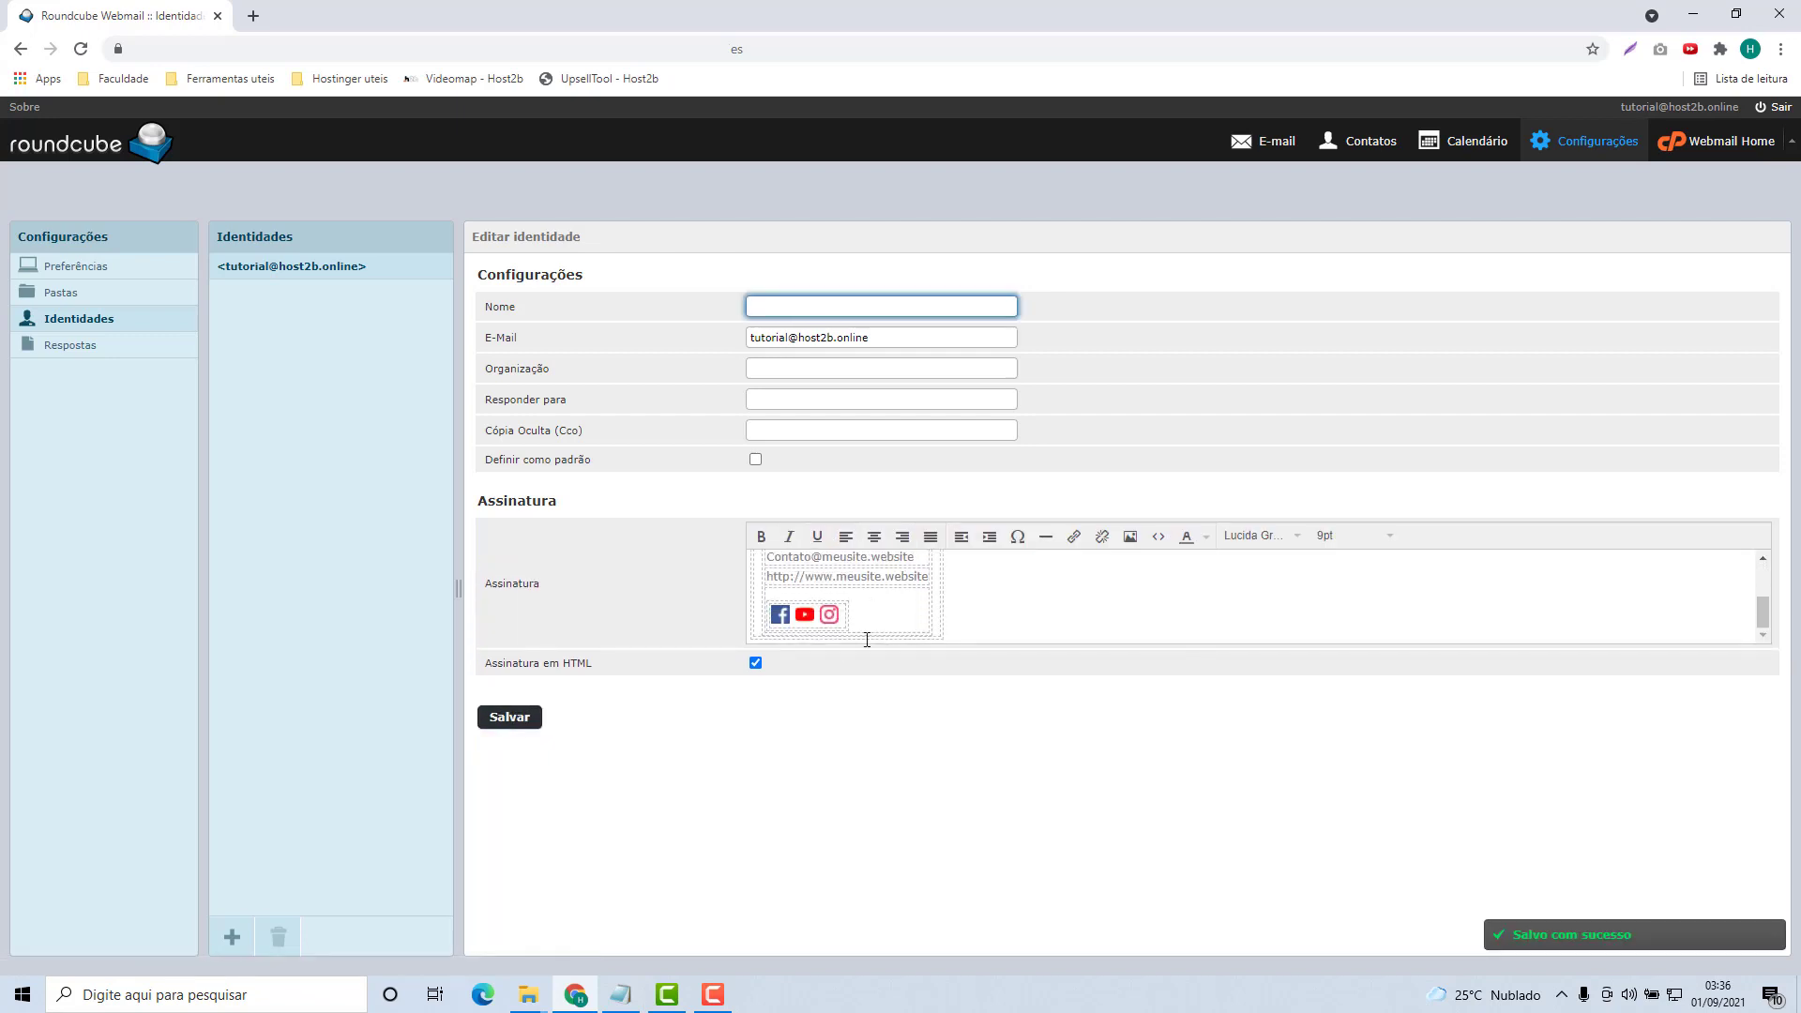
# Start a new email and check the contact details and website in the automatically inserted signature.
pyautogui.click(1280, 155)
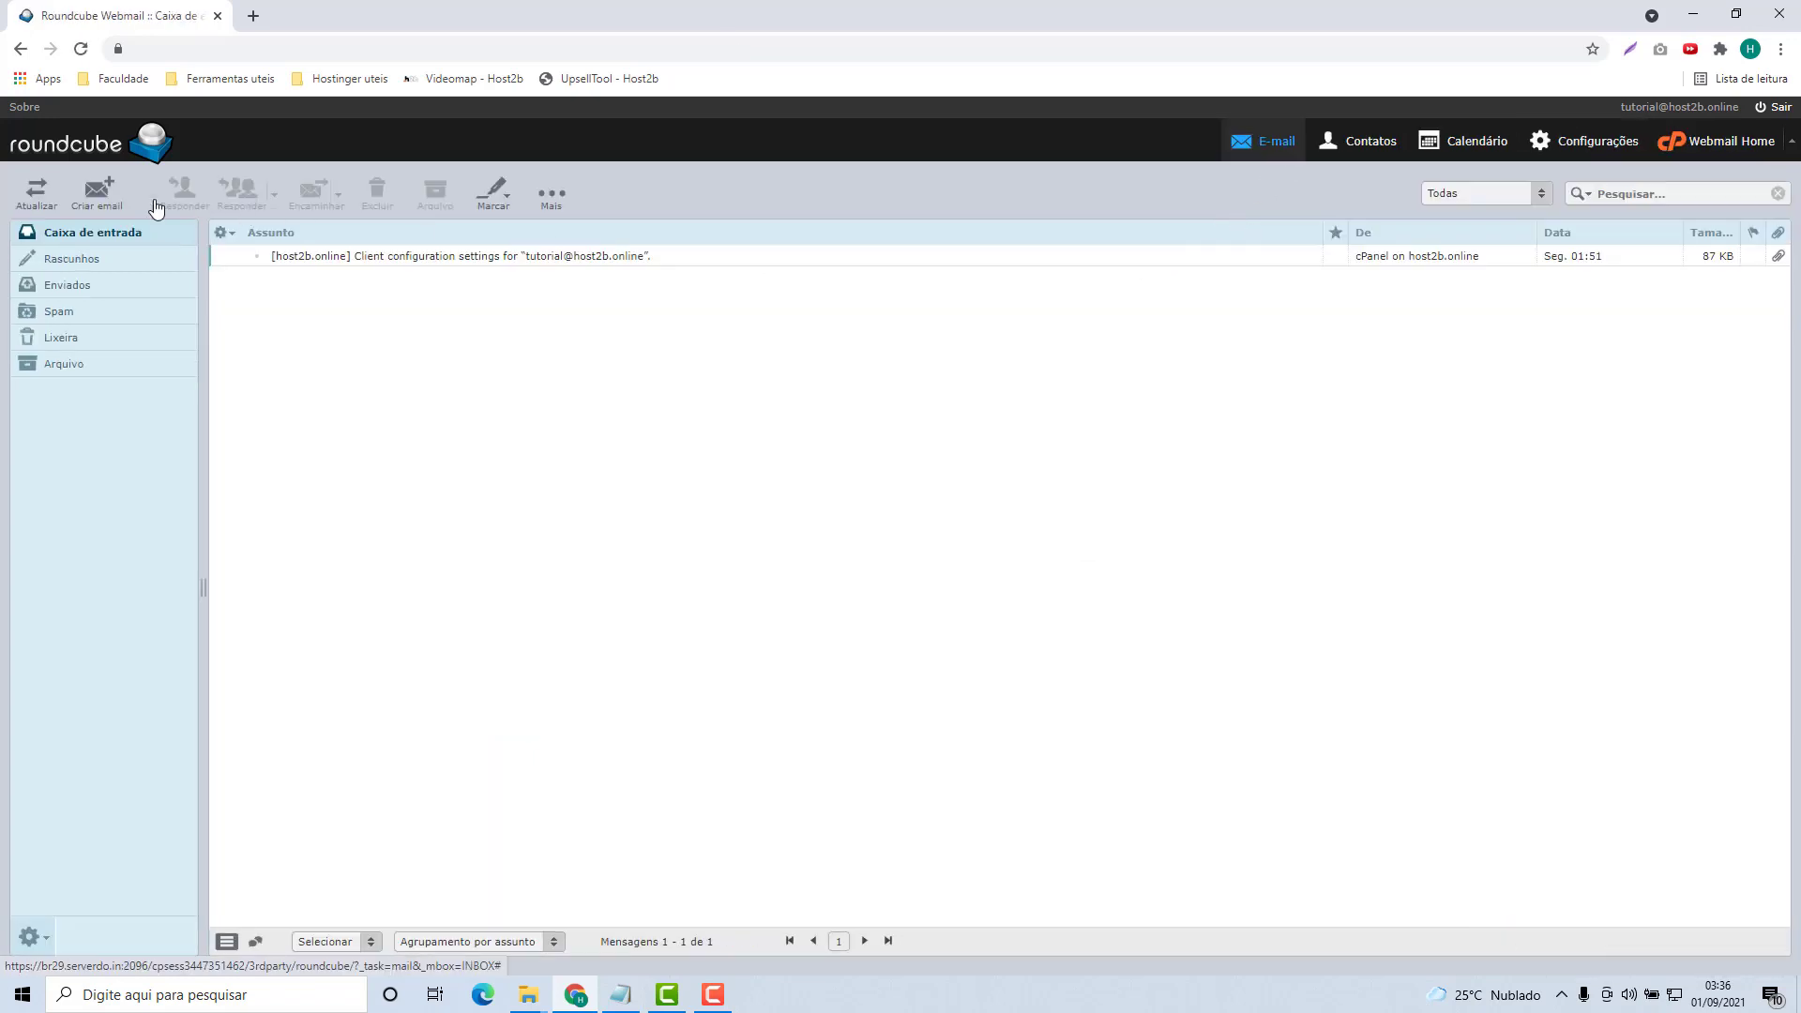
pyautogui.click(89, 201)
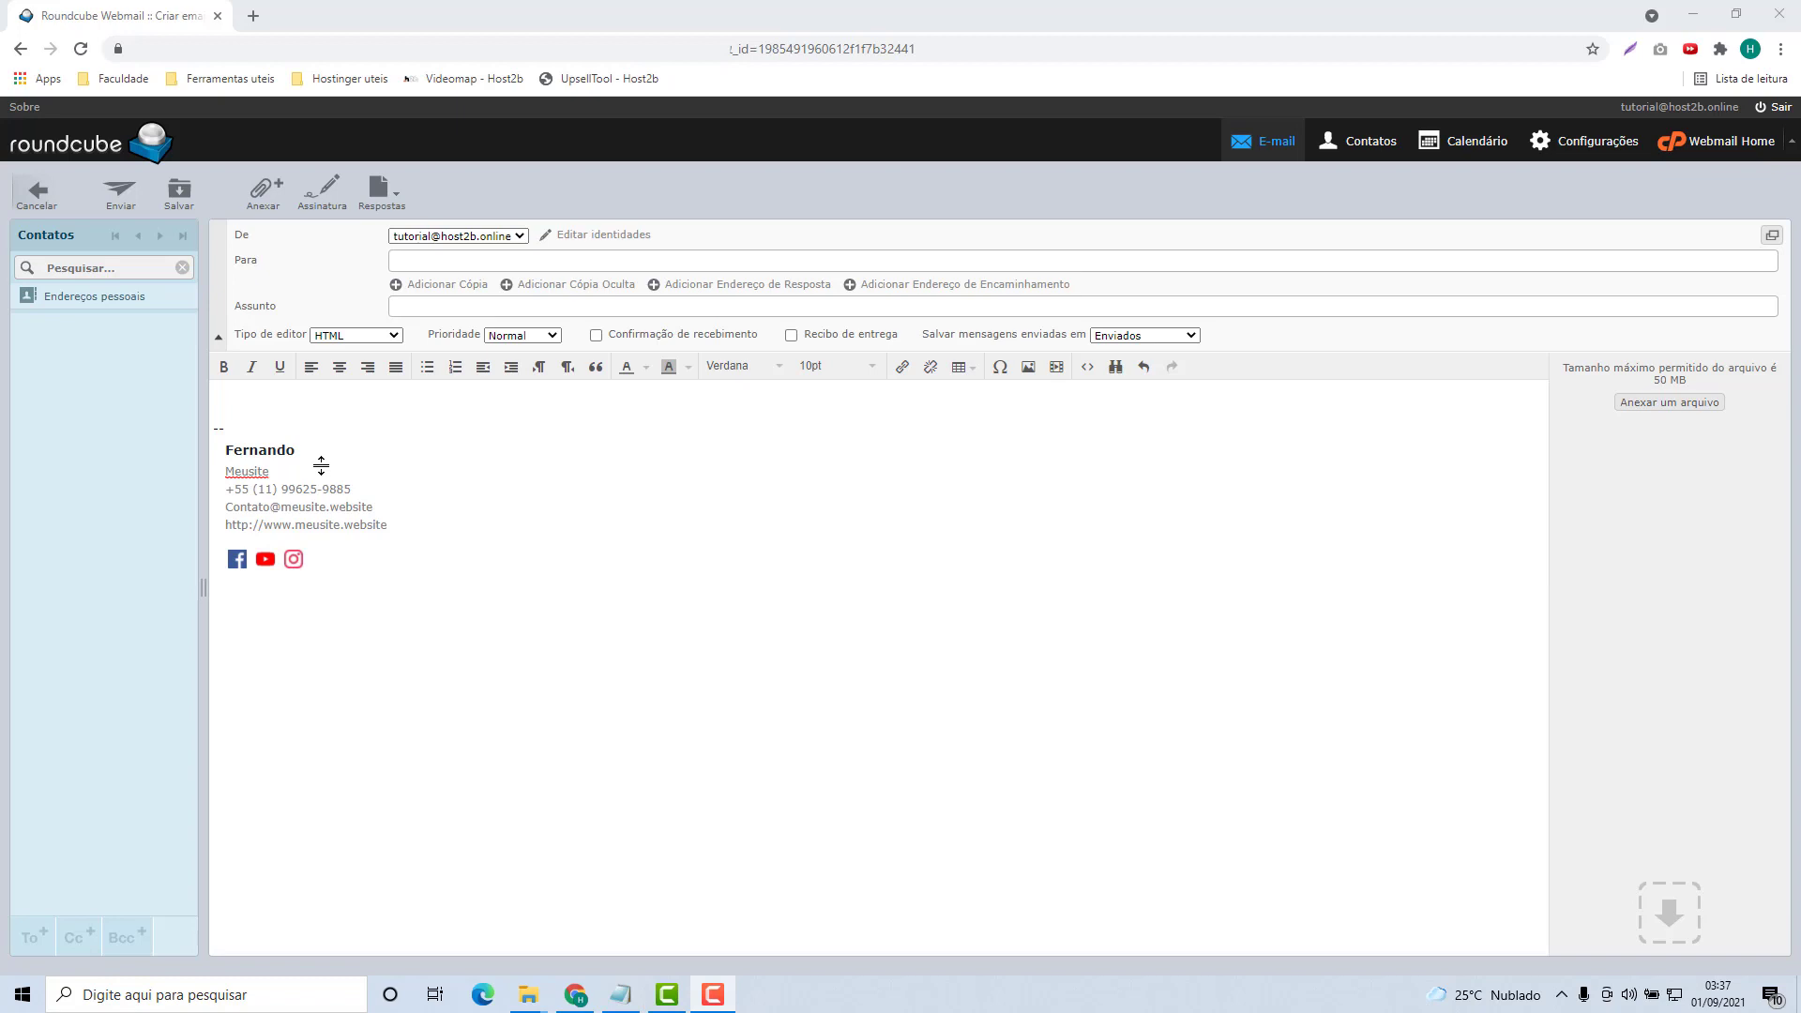
pyautogui.click(269, 508)
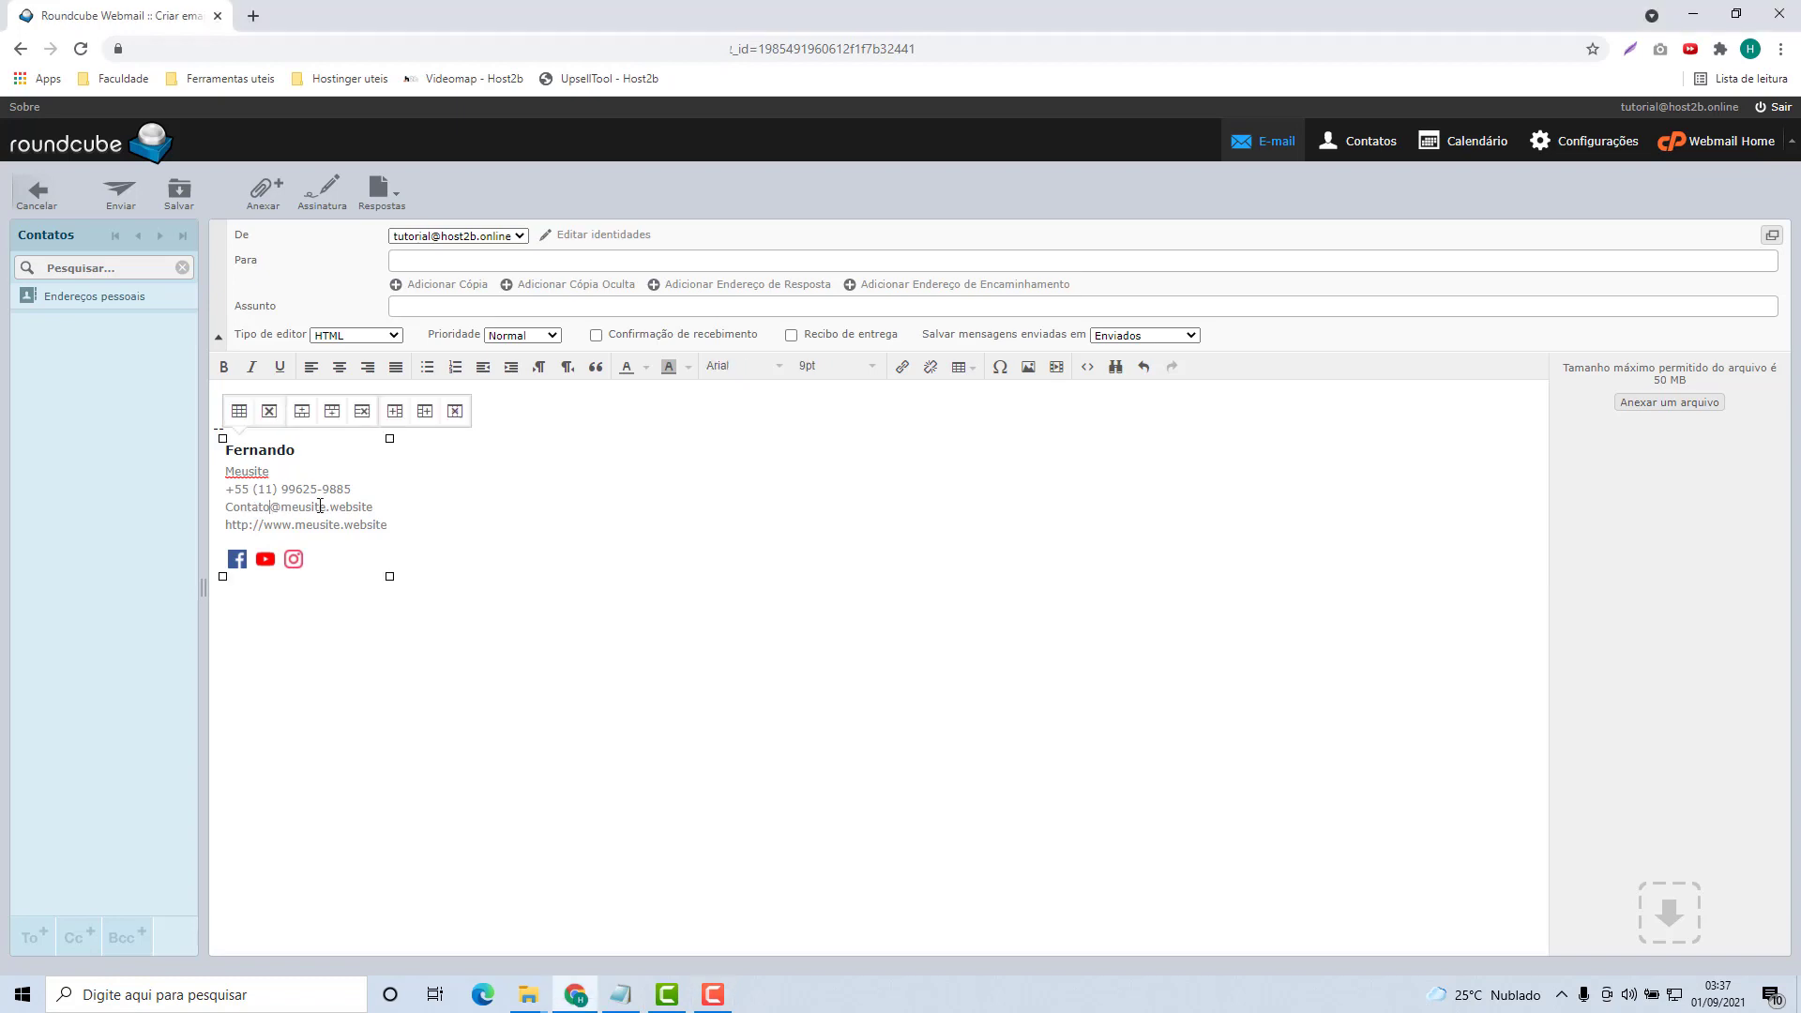
pyautogui.doubleClick(364, 527)
pyautogui.doubleClick(317, 507)
pyautogui.doubleClick(299, 491)
pyautogui.click(309, 635)
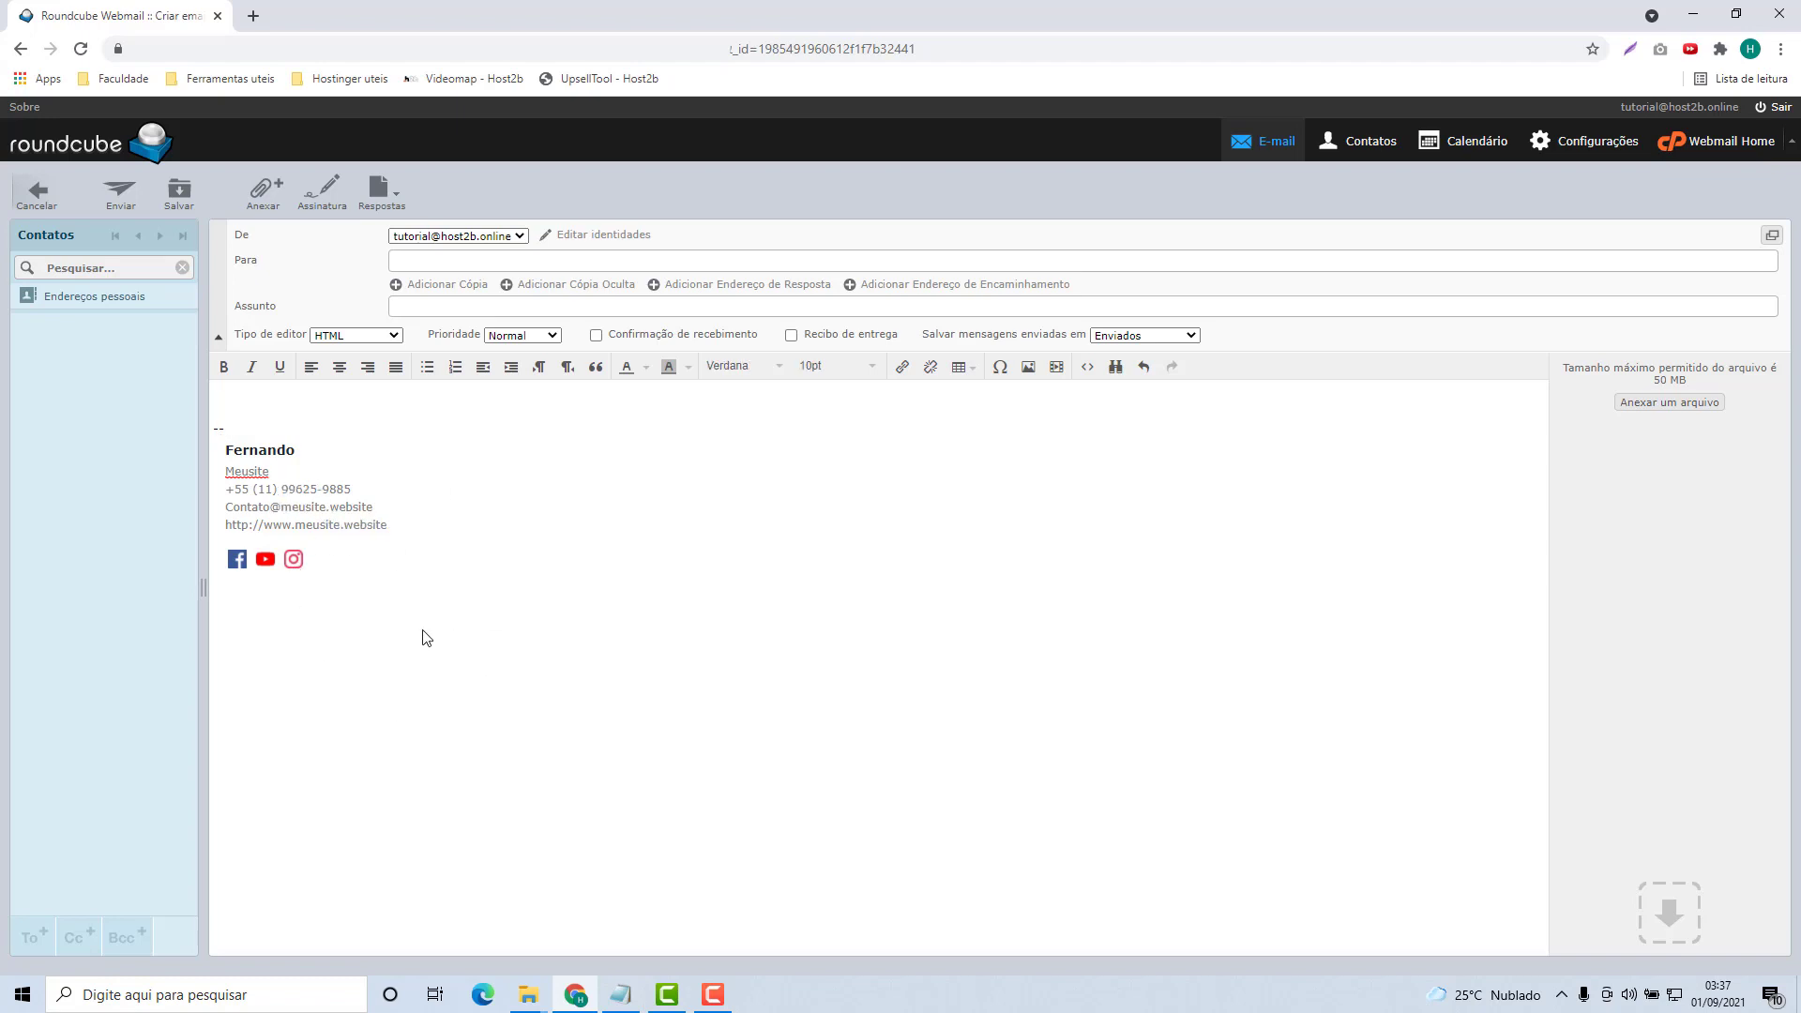